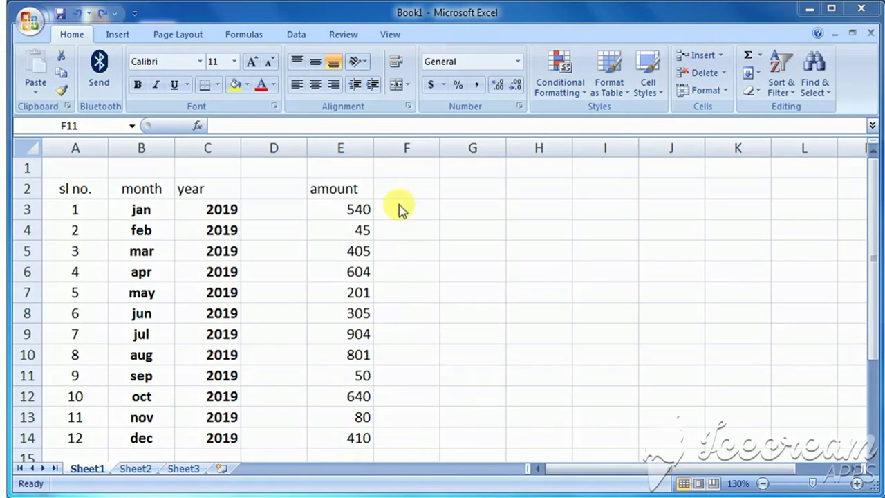
Widen year column C to 26.57 (191 pixels), about double its width
drag(283, 49, 419, 111)
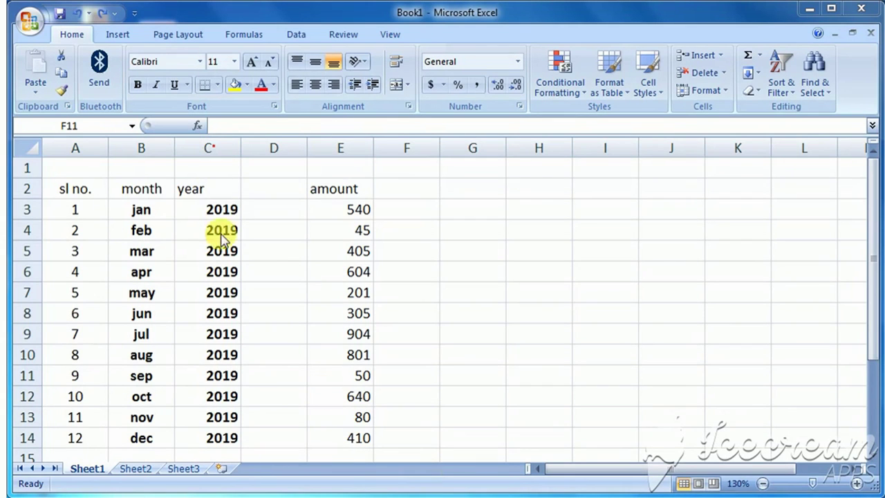
click(209, 147)
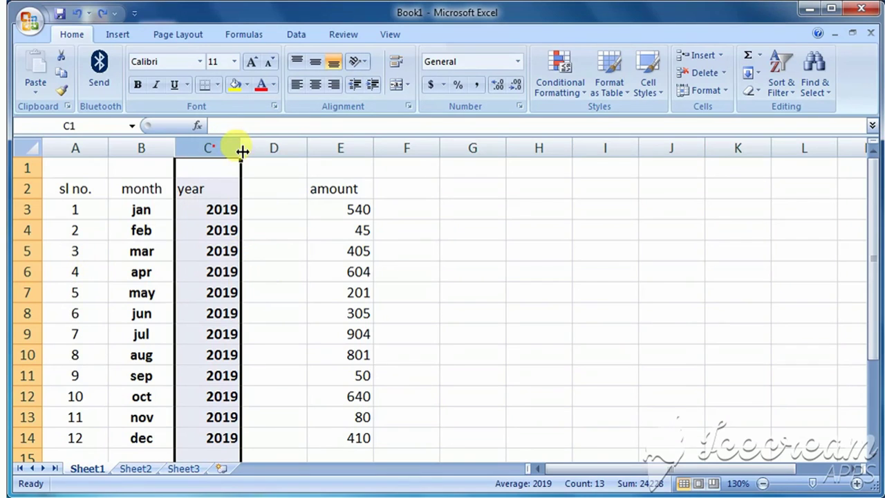
drag(240, 148, 321, 146)
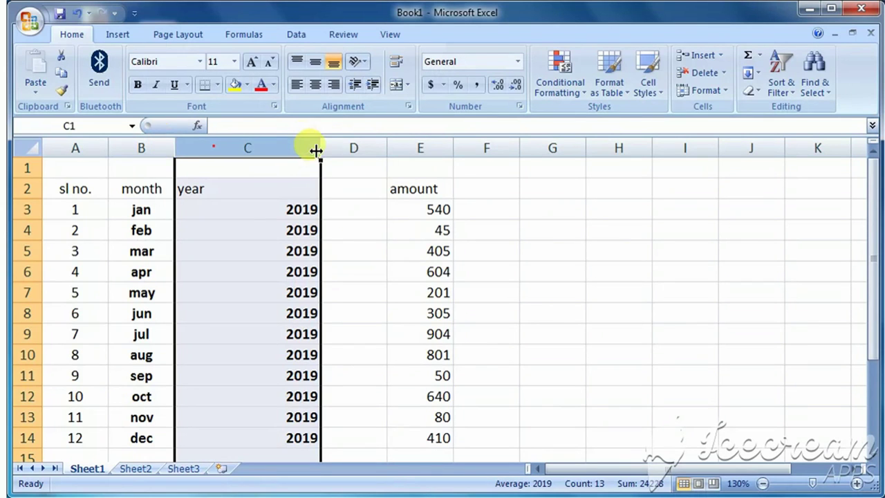
drag(319, 150, 372, 148)
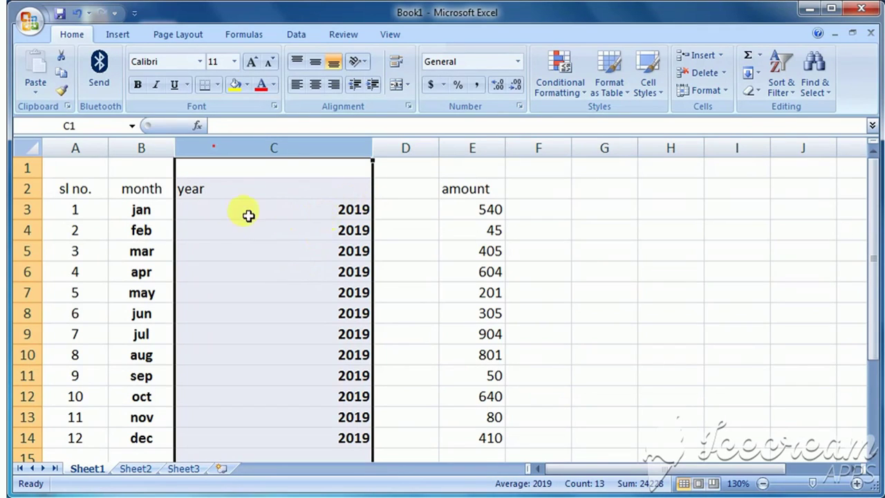
click(212, 188)
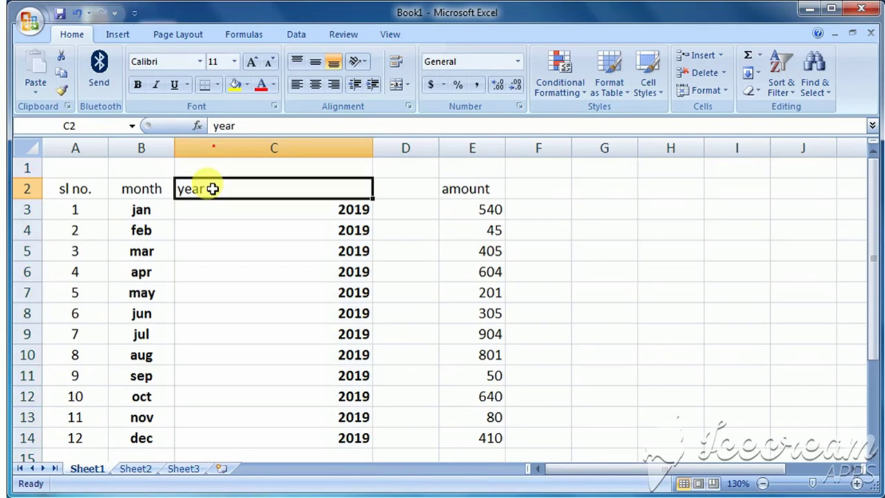
Try left and then centre alignment on the 2019 values in C3 and C4
click(339, 211)
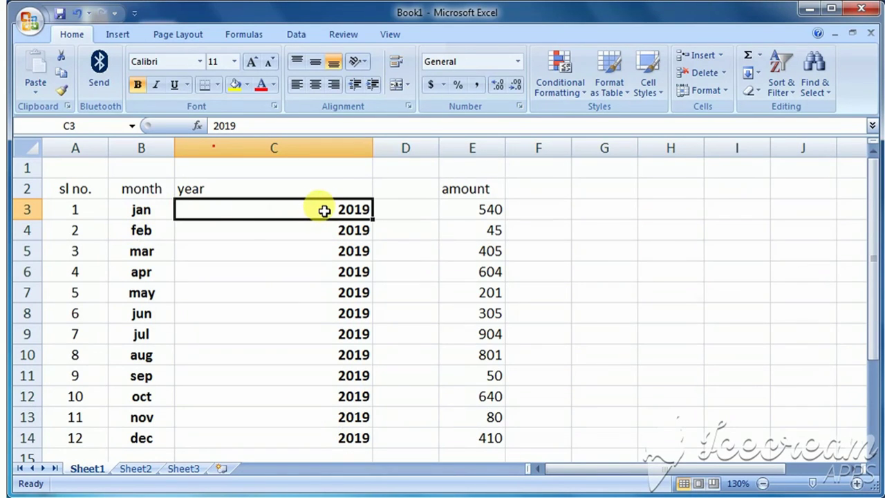
drag(319, 211, 325, 418)
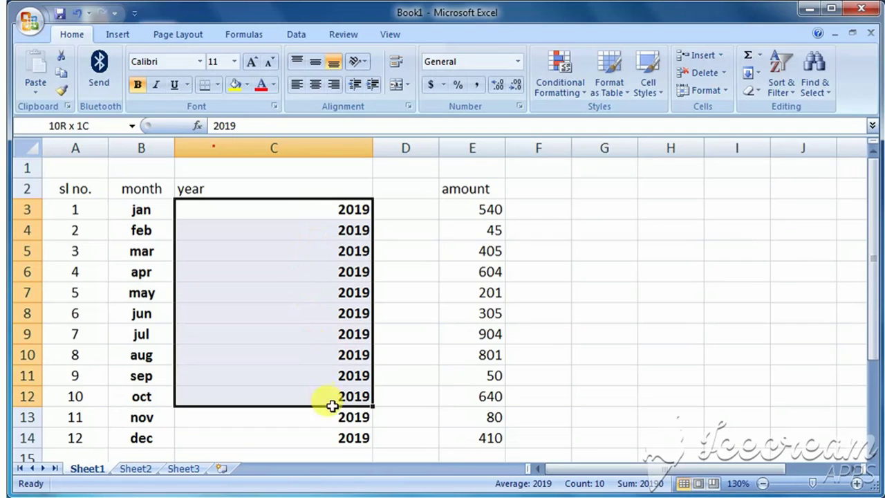
click(310, 213)
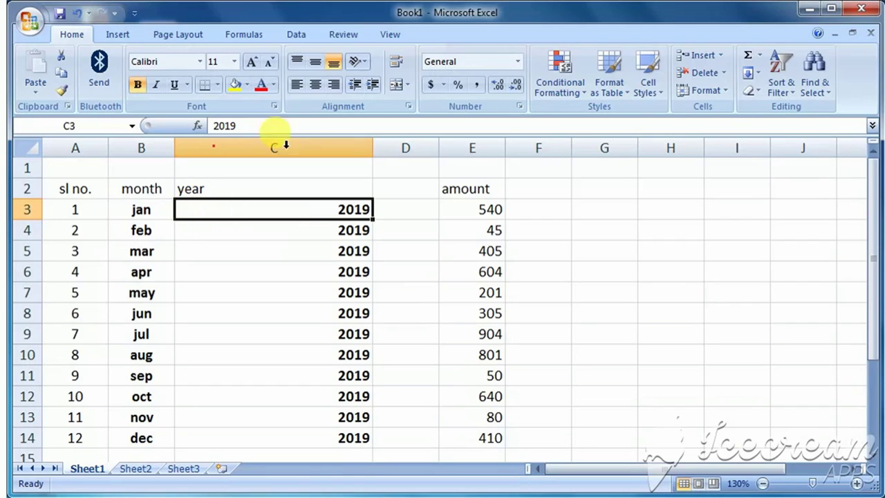
click(298, 88)
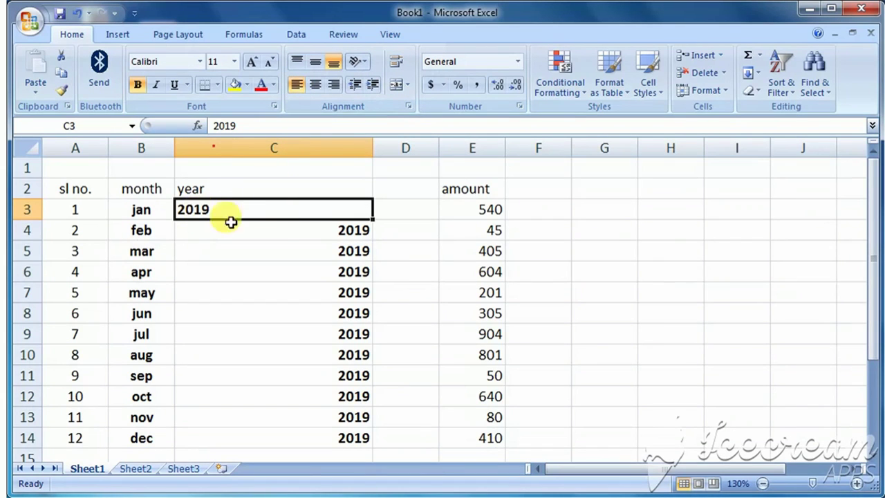
click(301, 229)
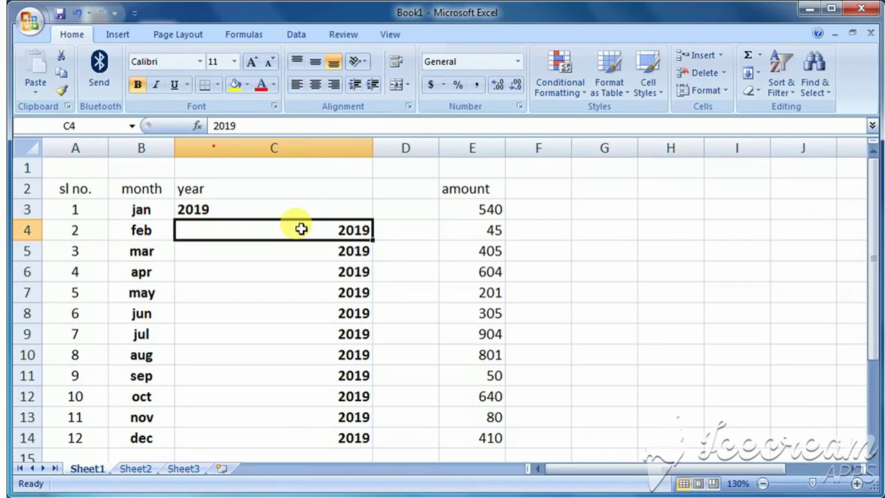
click(296, 88)
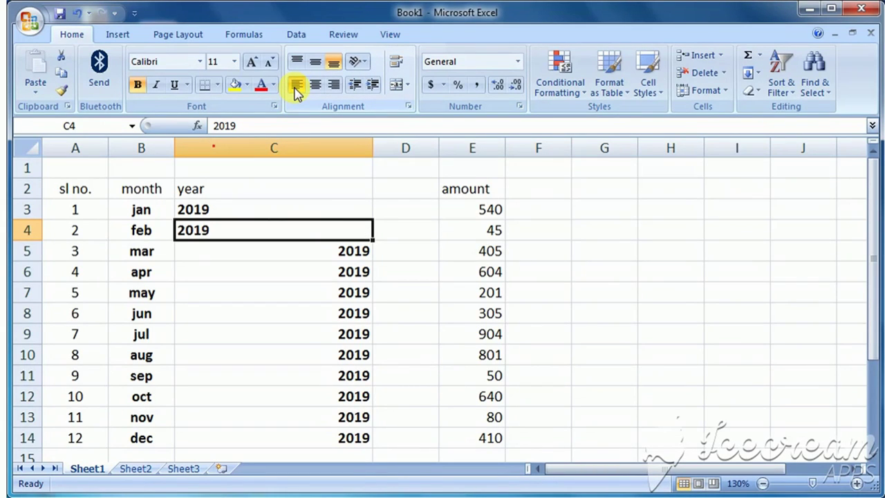
click(232, 211)
drag(232, 211, 233, 229)
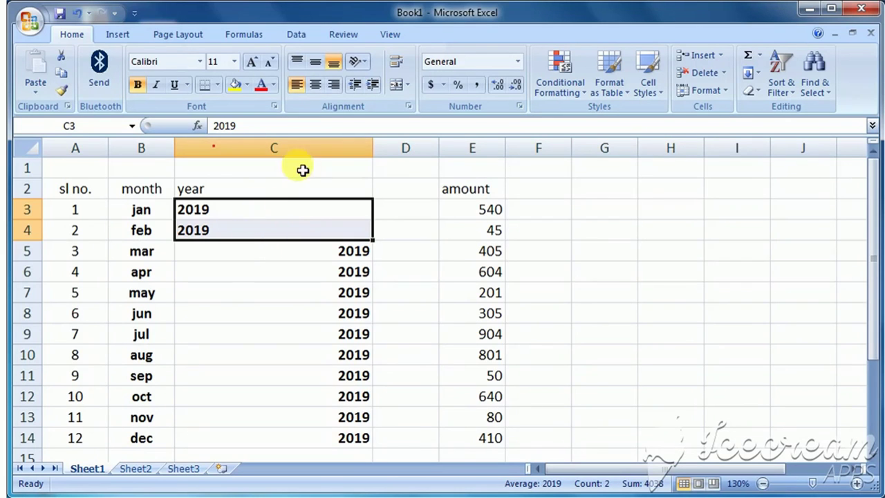
click(318, 89)
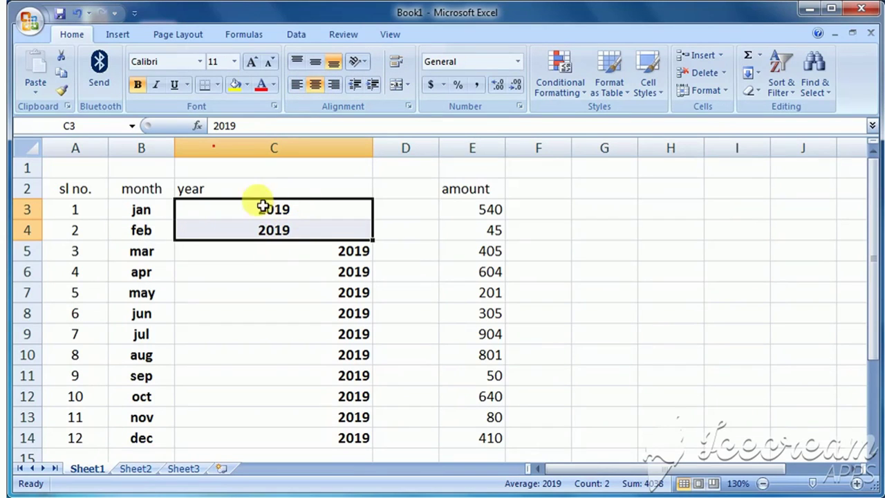
Right-align the year heading and the first two 2019 values in C2:C4
click(218, 188)
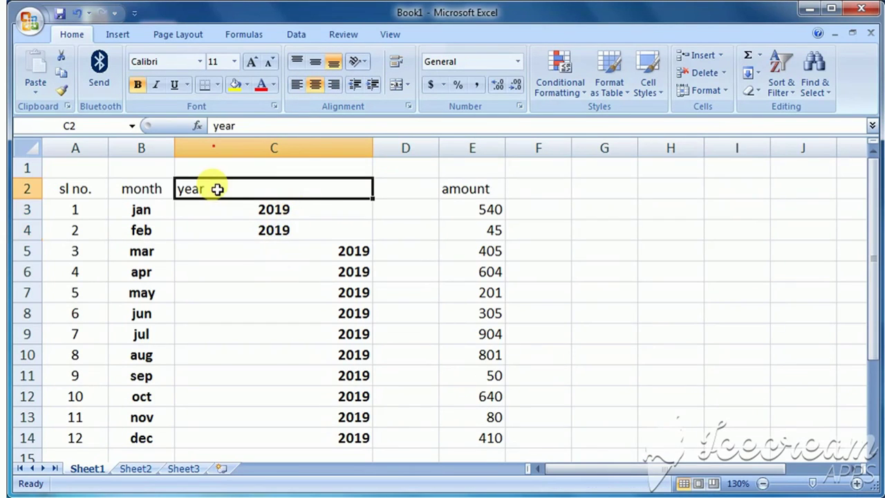
click(318, 89)
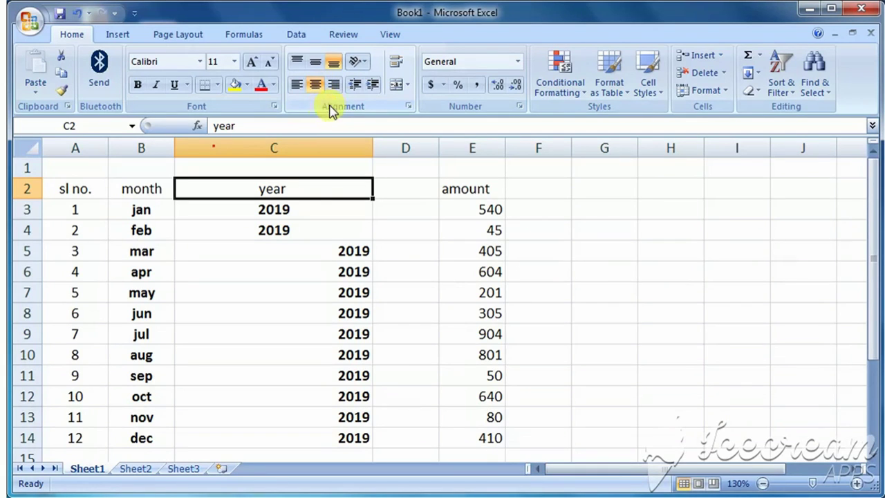
drag(265, 187, 365, 215)
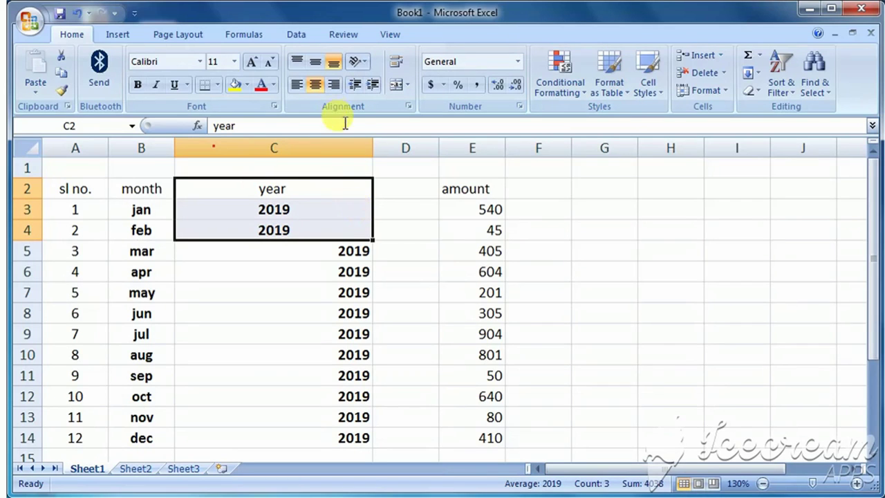
click(333, 85)
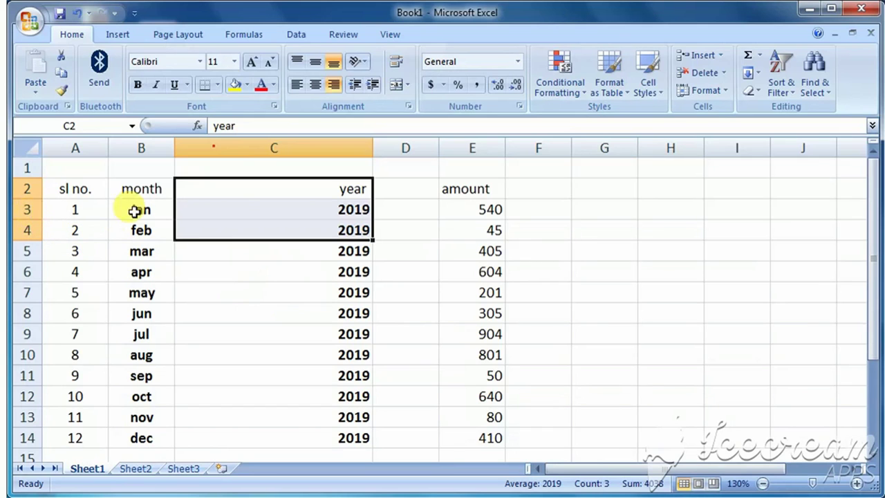
Make row 3 much taller and centre C3's 2019 vertically and horizontally
click(220, 211)
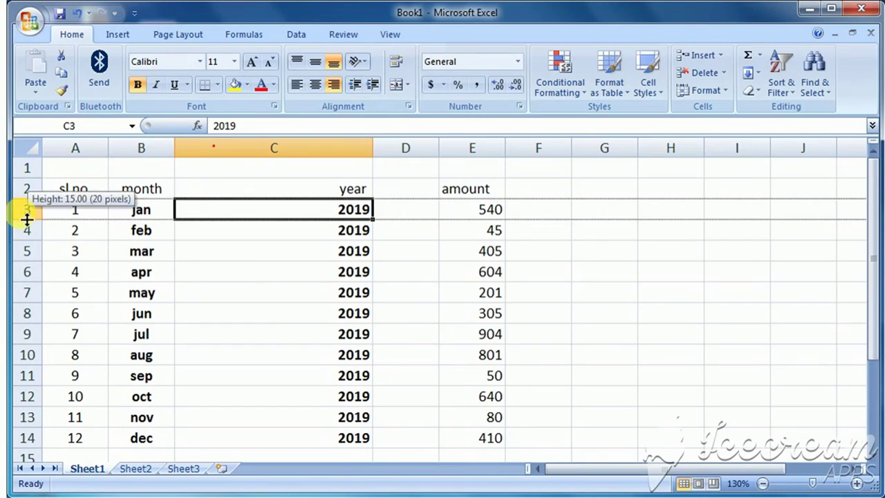
drag(27, 219, 28, 288)
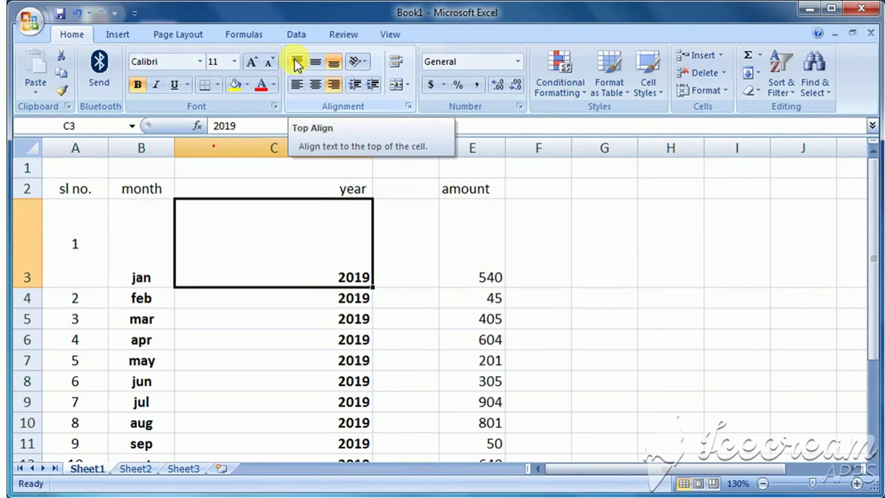
click(296, 63)
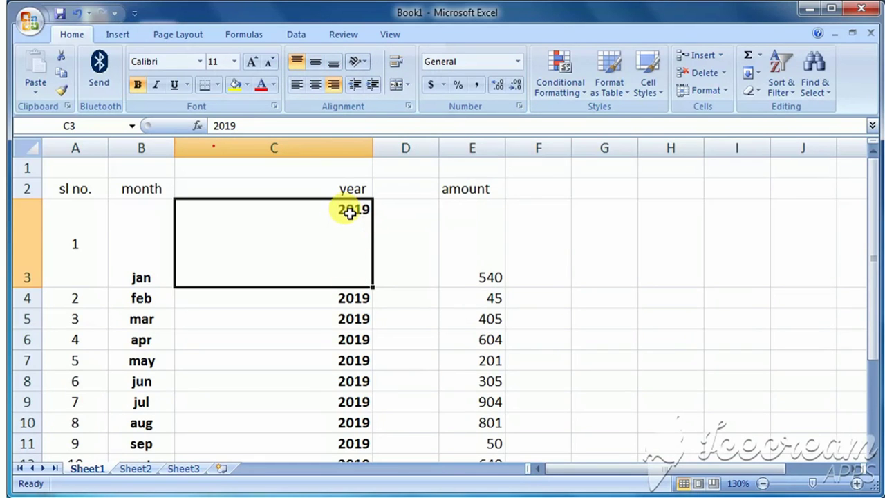
click(334, 63)
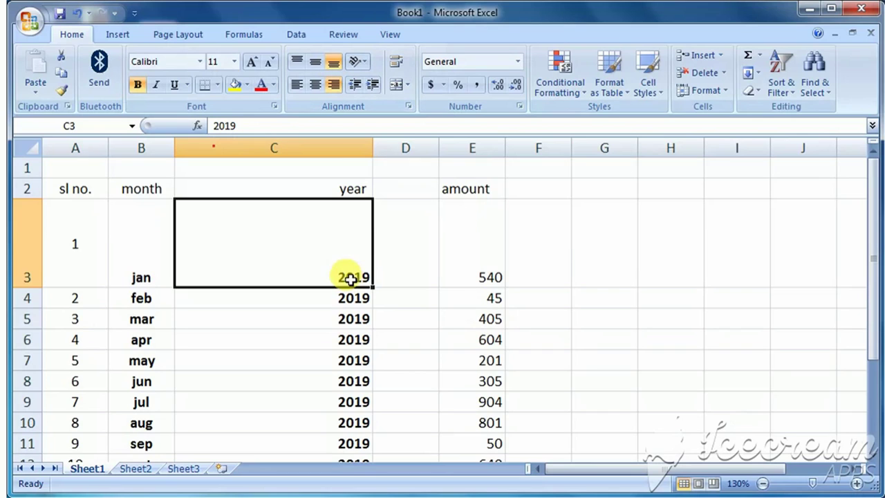
click(316, 65)
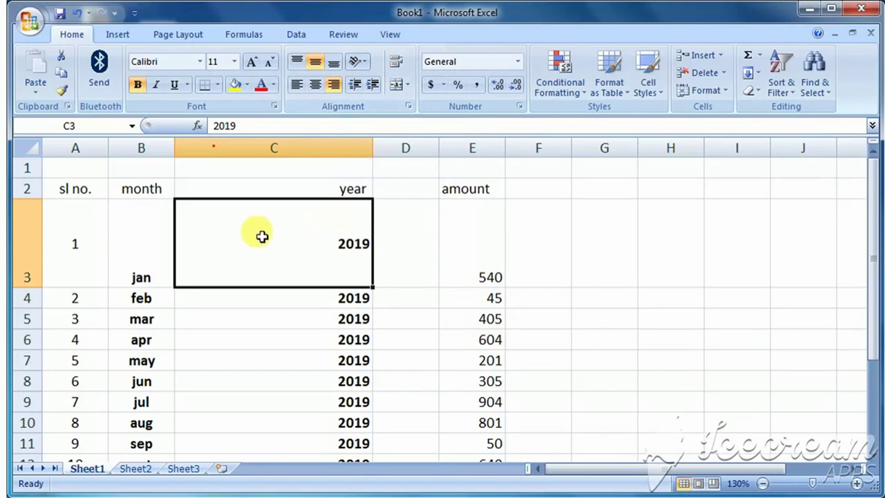
click(318, 66)
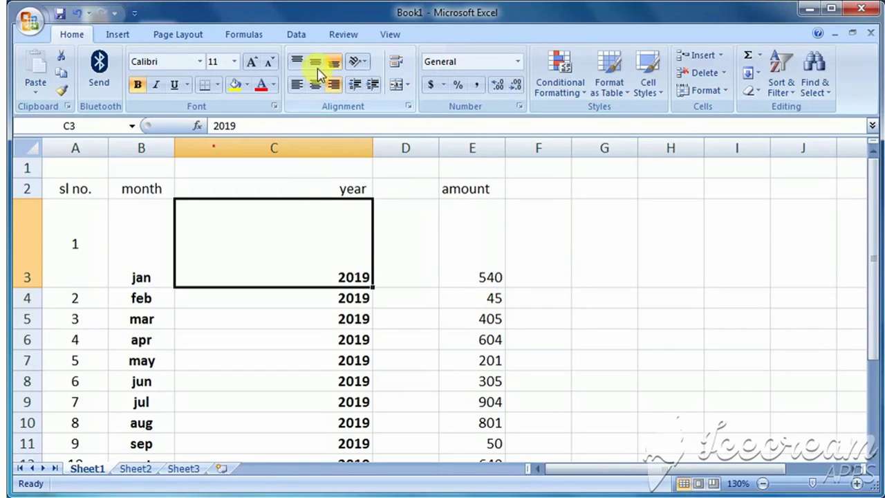
click(314, 62)
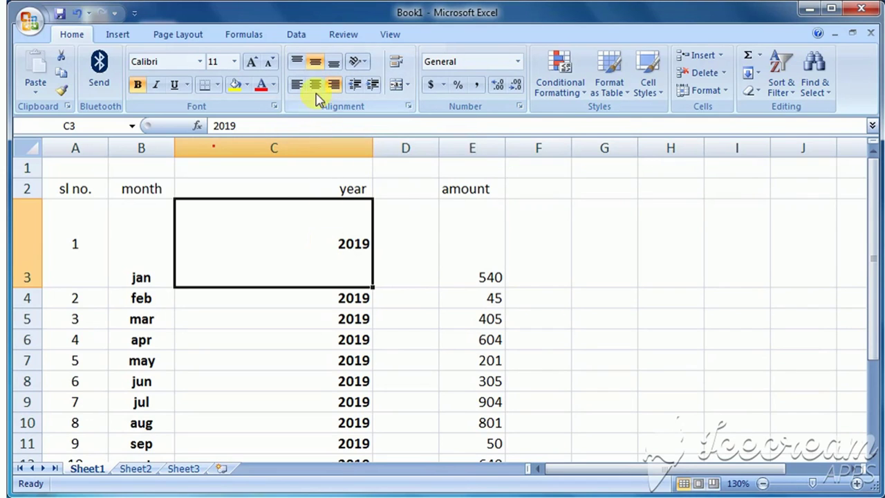
click(315, 84)
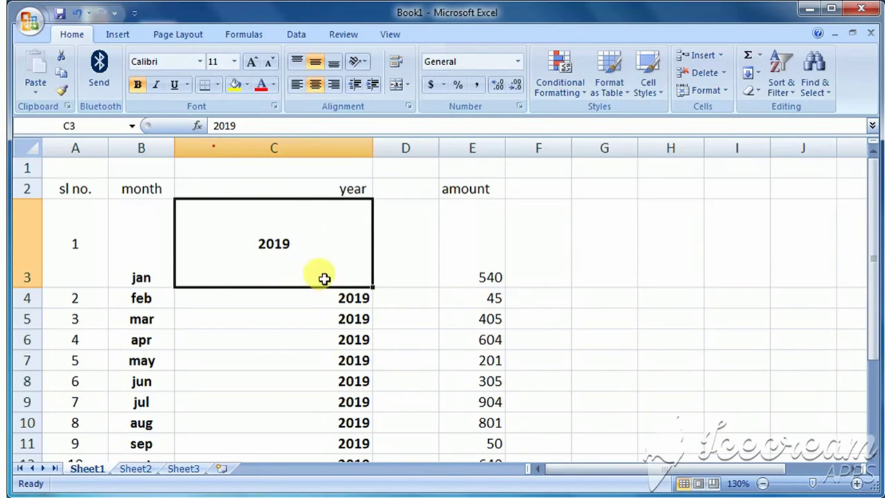
click(364, 64)
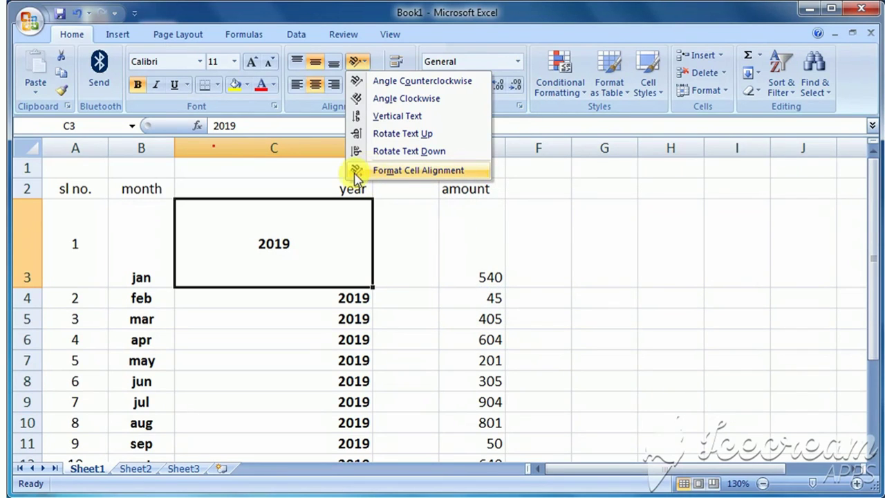
Rotate the 2019 in cell C3 to 43 degrees in the cell alignment settings
click(397, 172)
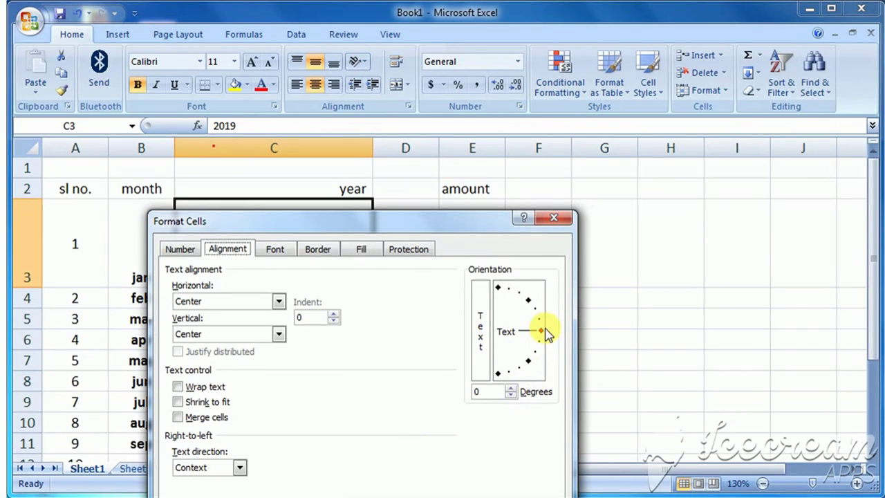
drag(540, 332, 537, 302)
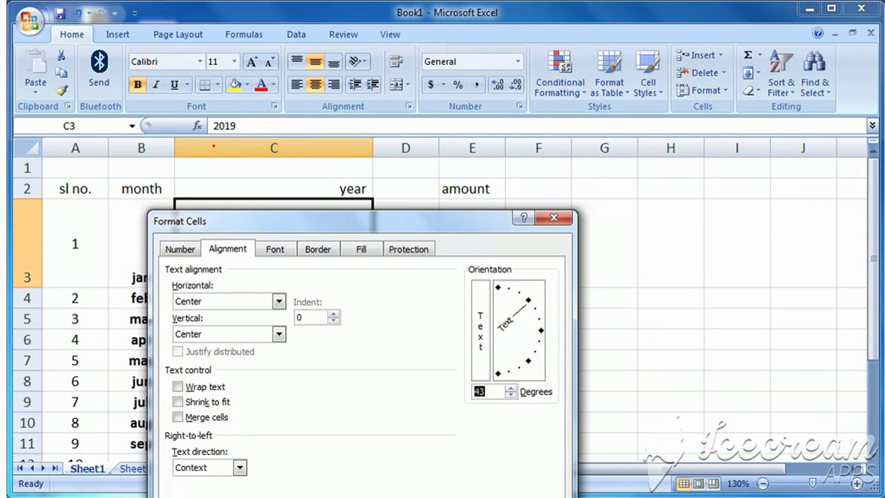
key(Return)
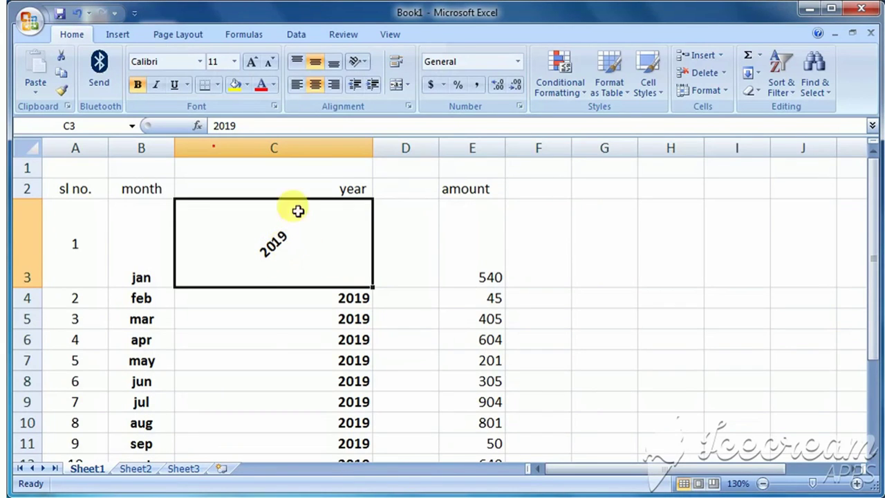
After trying clockwise and upward rotation, set C3's 2019 to Vertical Text
click(360, 62)
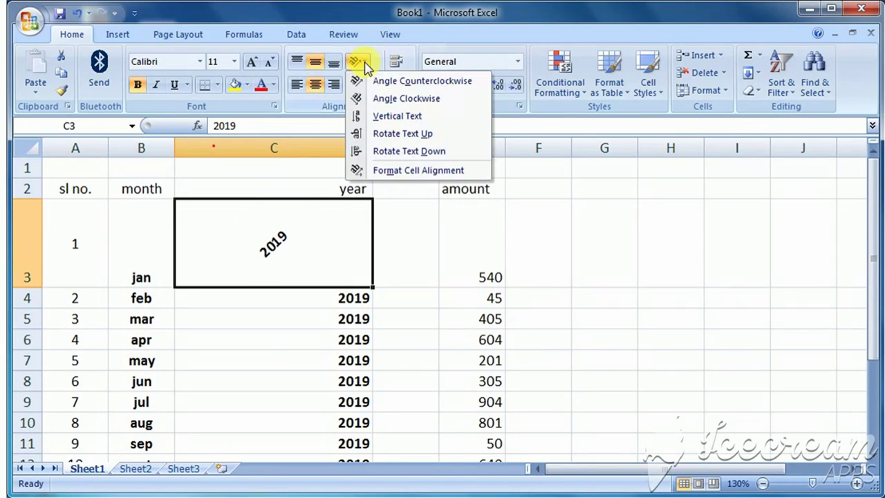
click(389, 102)
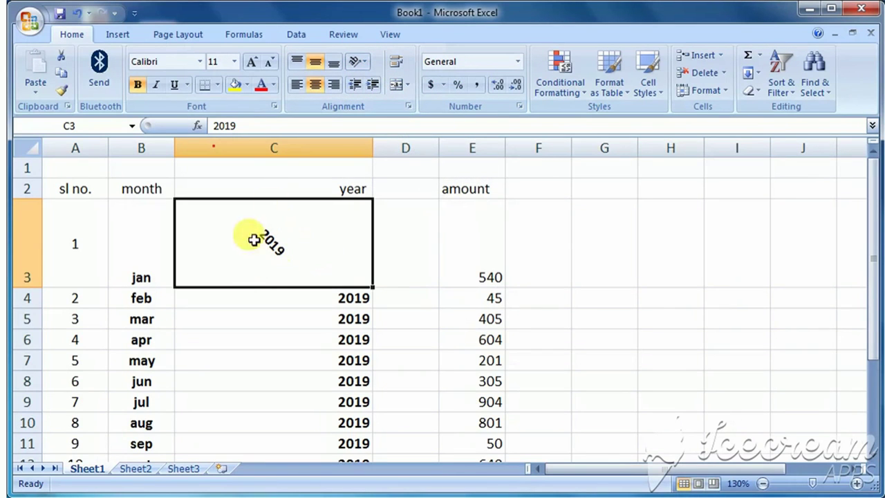
click(359, 62)
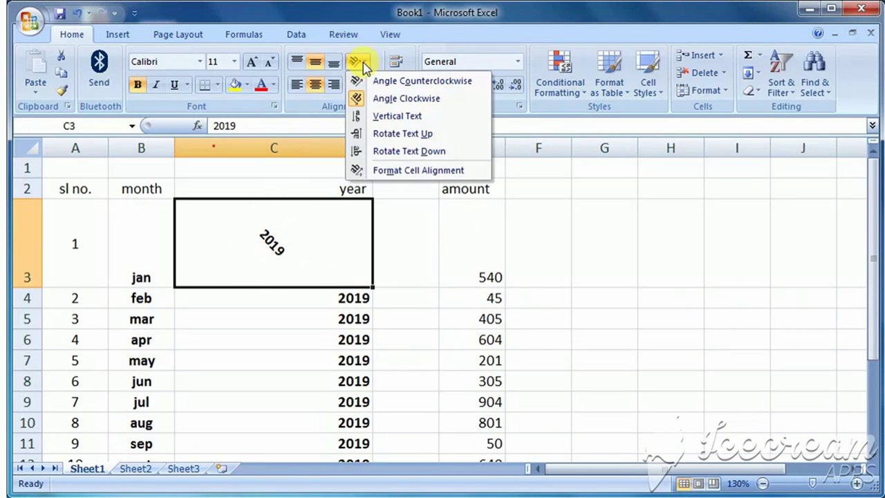
click(403, 133)
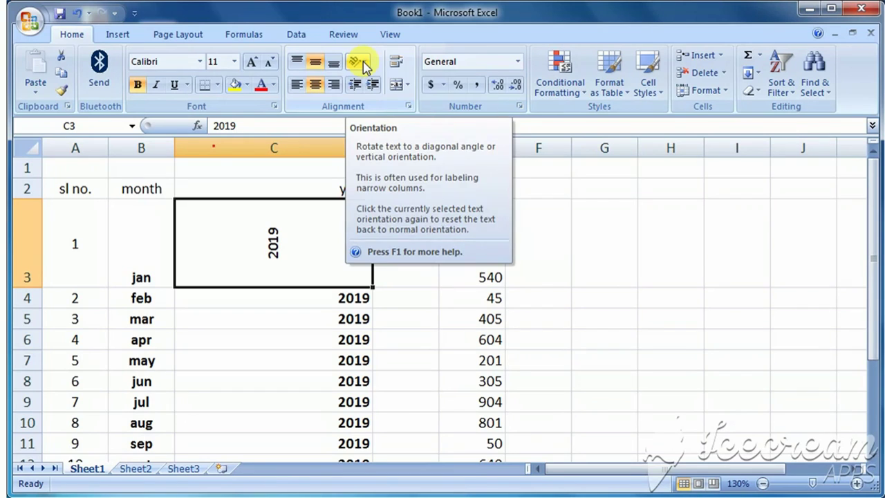
click(364, 67)
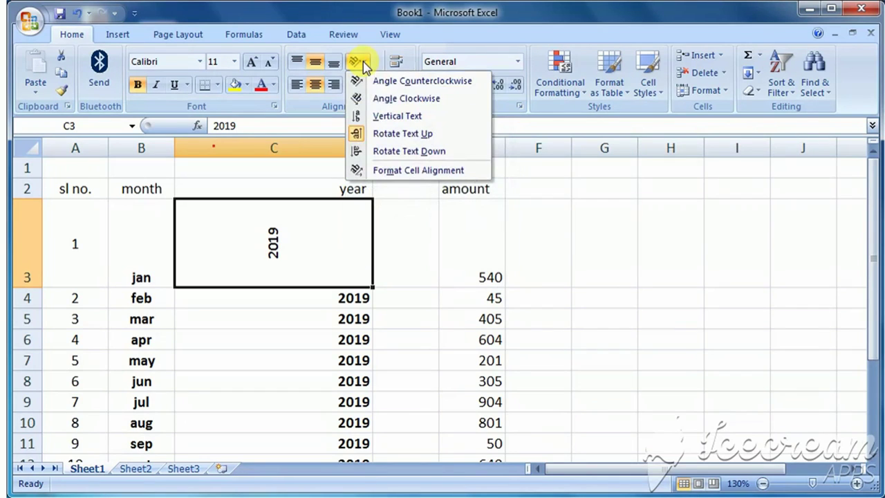
click(397, 116)
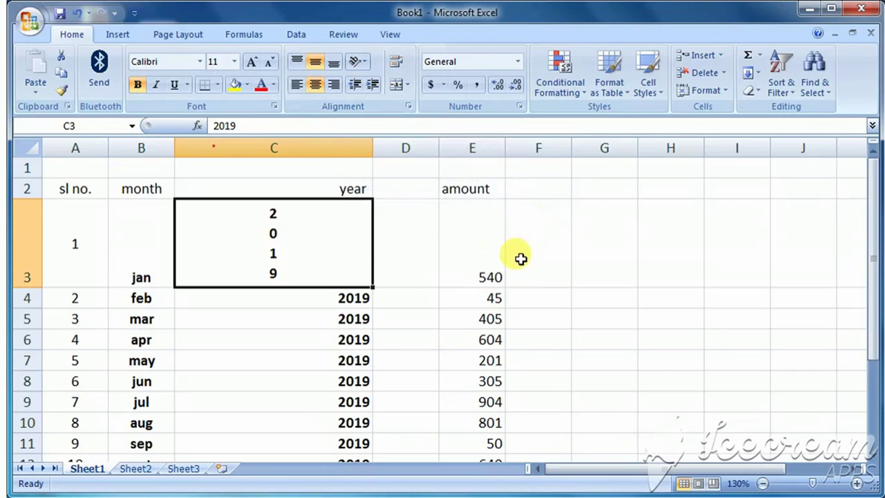
click(340, 297)
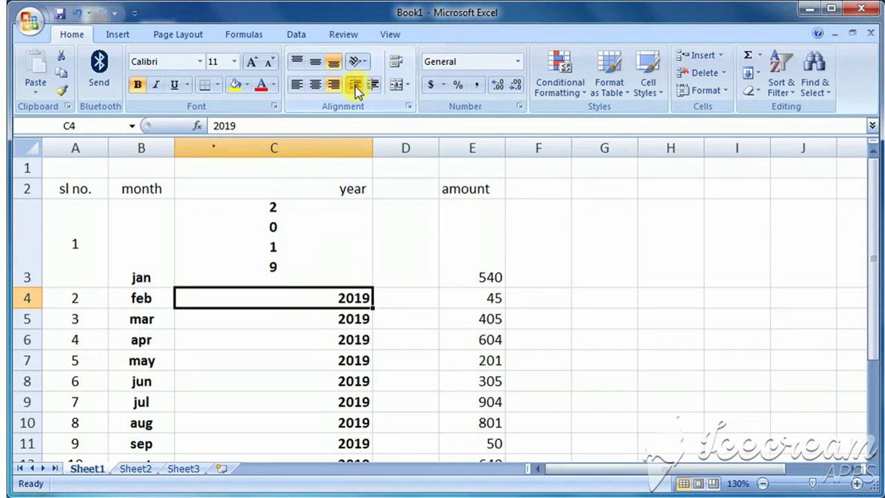
Increase the indent of the 2019 value in cell C4
click(379, 89)
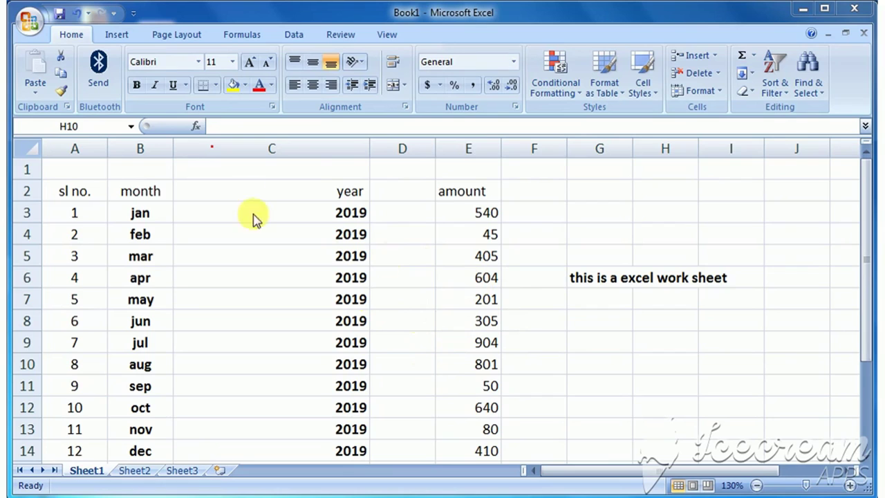
click(405, 90)
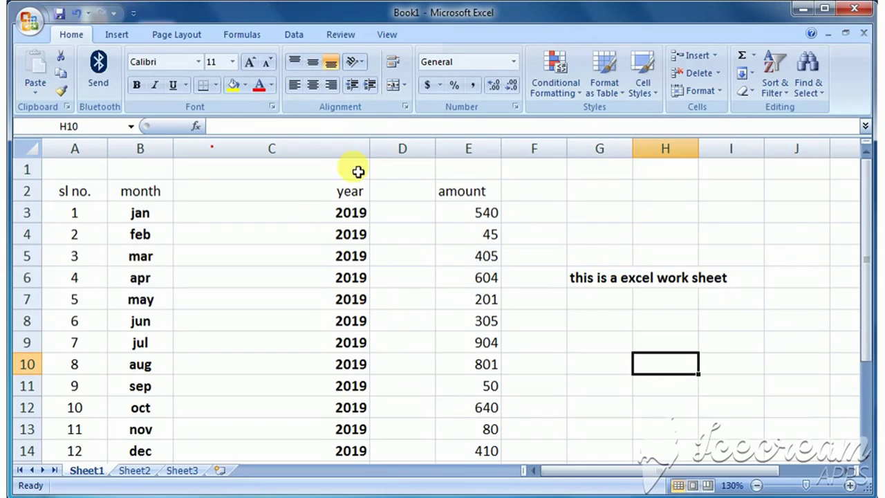
Narrow column C to fit the 2019 values, then check the sentence cells G6 to I6
drag(365, 153, 250, 149)
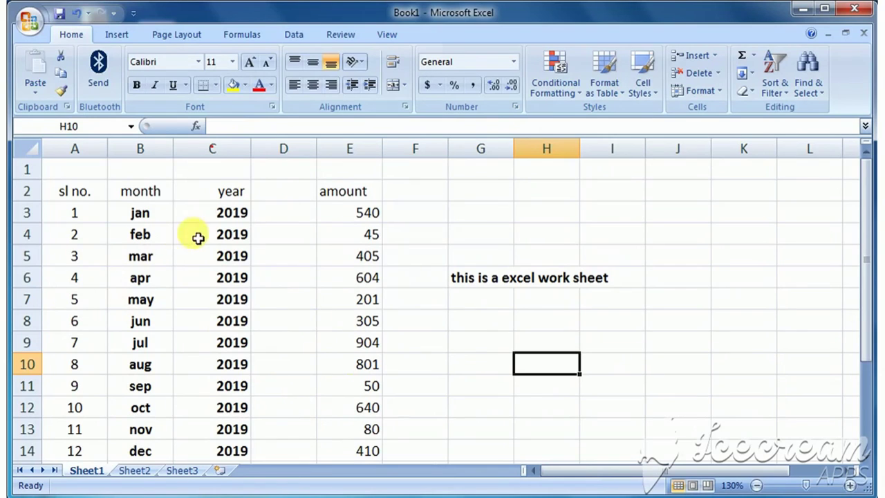
click(477, 318)
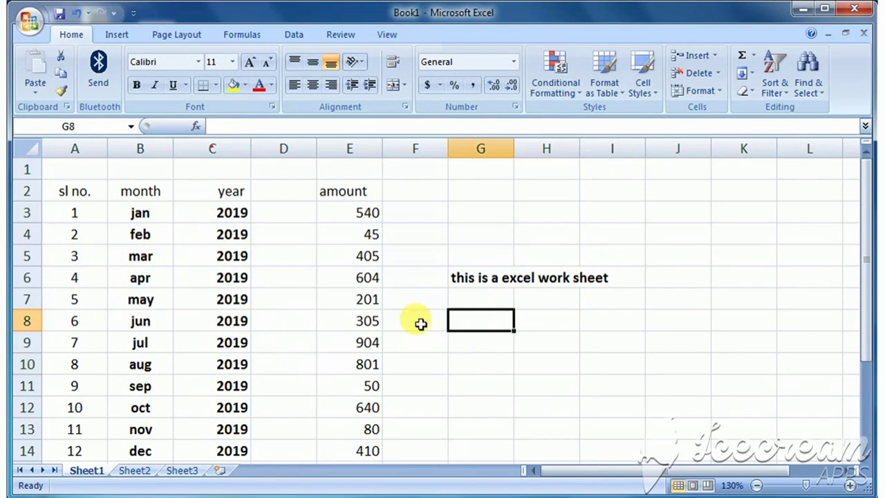
click(461, 278)
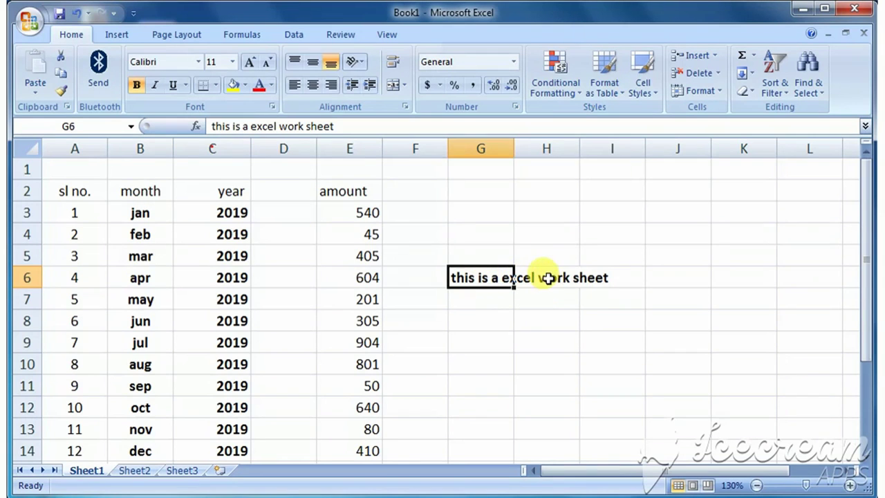
click(544, 277)
click(594, 280)
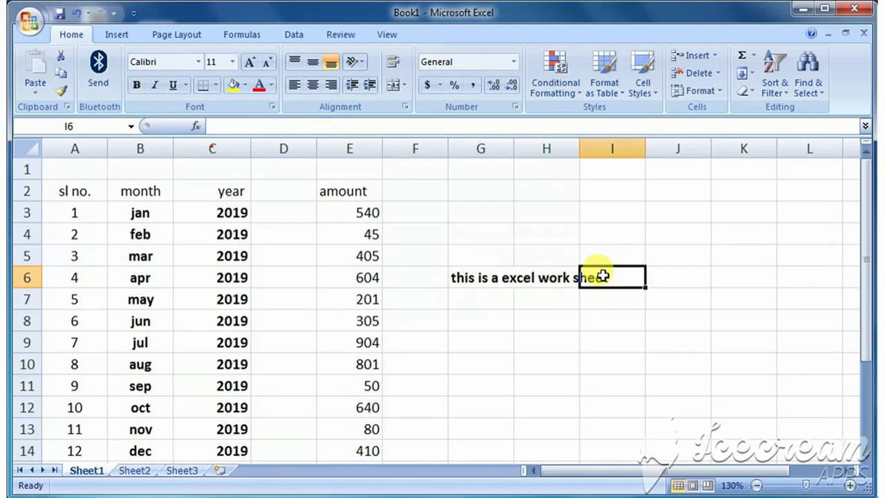
click(515, 351)
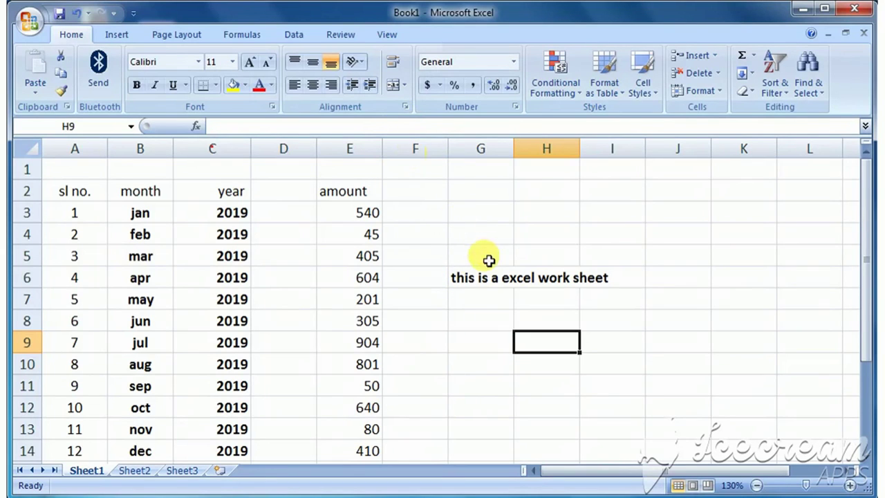
Merge G6:I7 and centre the sentence 'this is a excel work sheet' in it
click(461, 276)
mouse_move(462, 276)
mouse_down()
mouse_move(597, 278)
mouse_move(614, 295)
mouse_up()
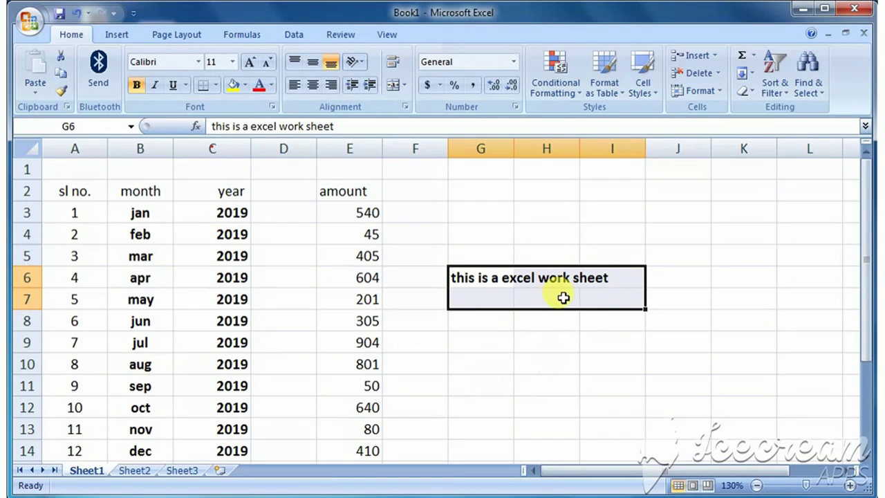
click(398, 94)
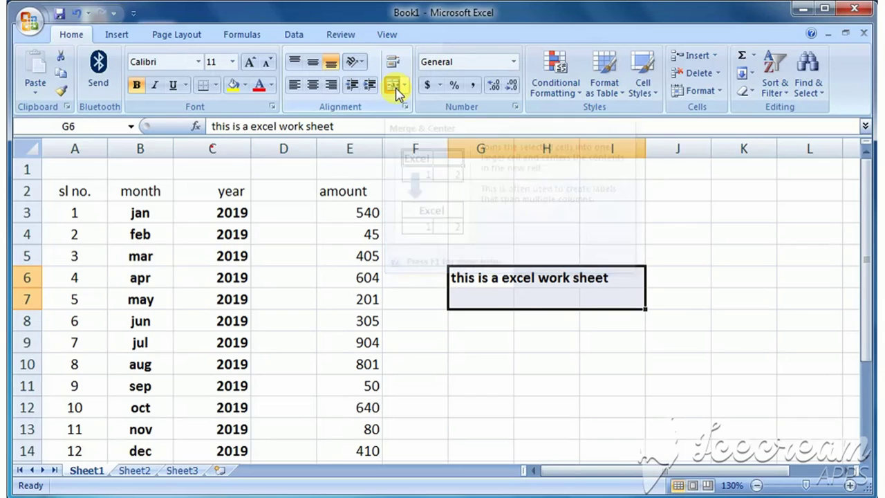
click(520, 354)
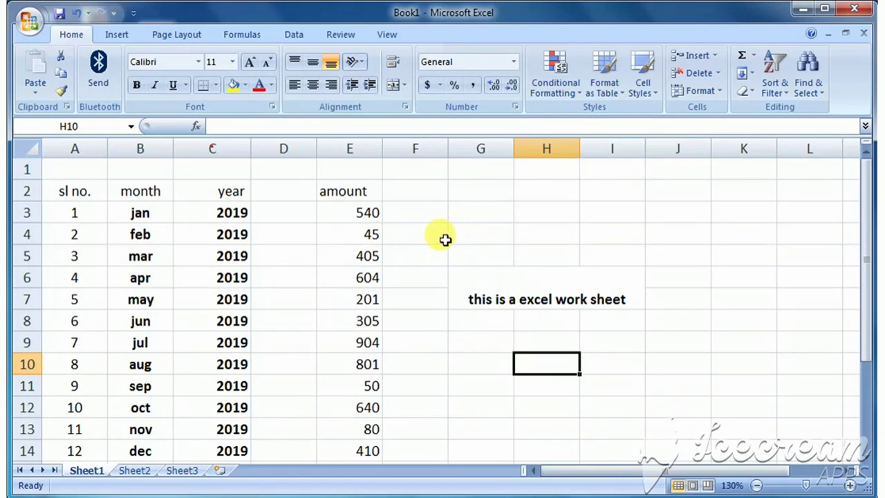
mouse_move(433, 237)
mouse_down()
mouse_move(468, 295)
mouse_move(648, 345)
mouse_up()
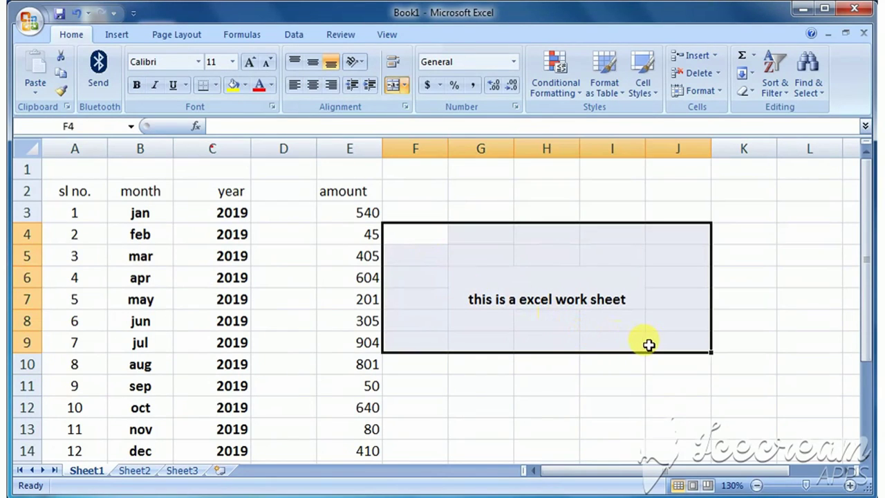
Apply All Borders to every cell of the F4:J9 block
click(217, 87)
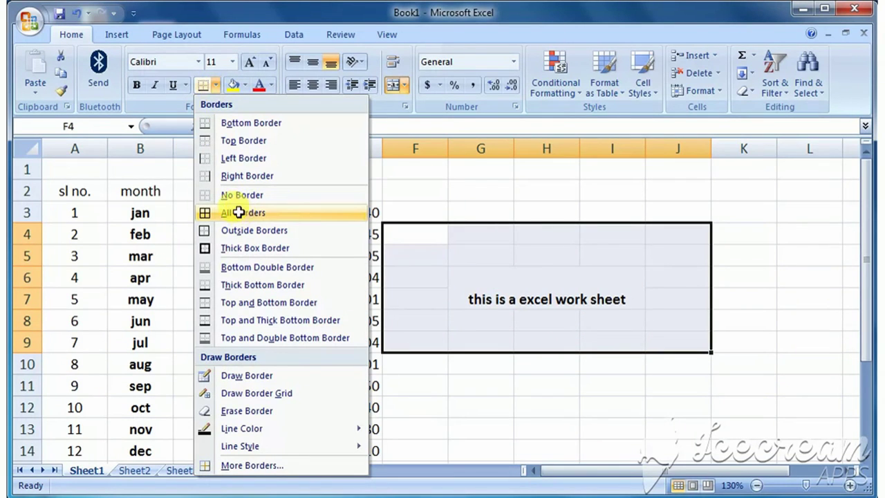
click(240, 214)
click(468, 375)
Vertically centre the sentence in the merged G6:I7 cell
click(519, 298)
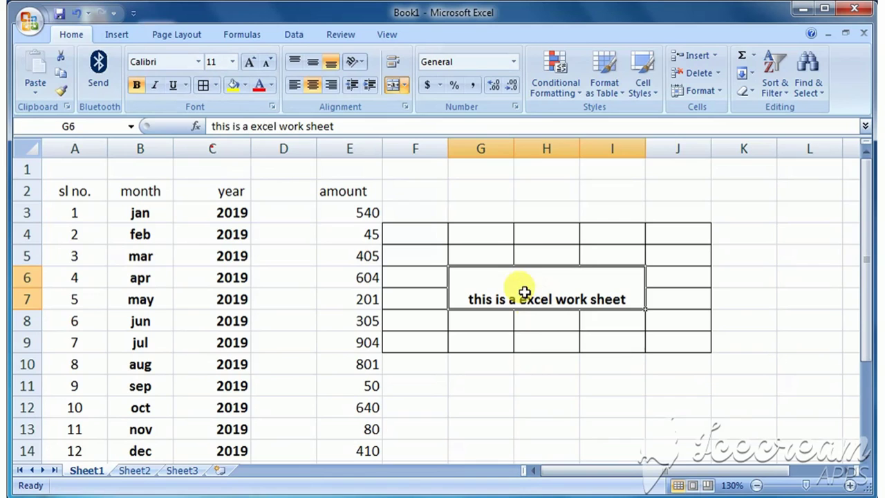
click(523, 384)
click(477, 287)
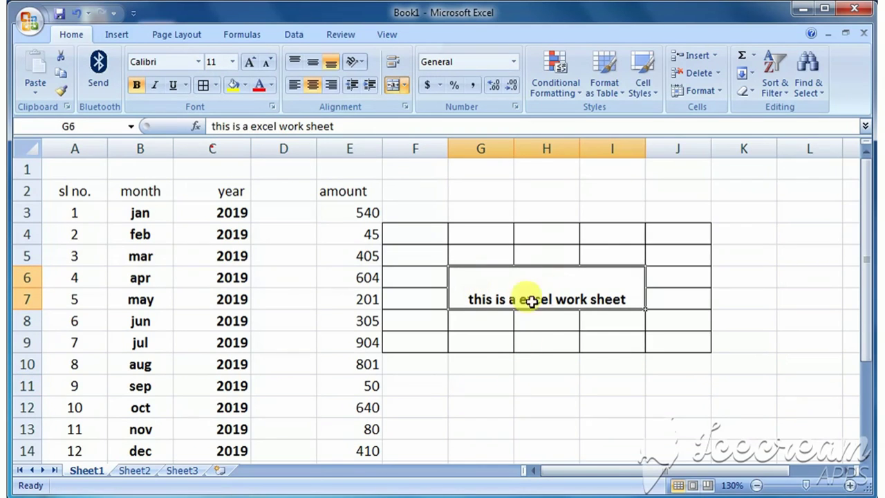
click(311, 62)
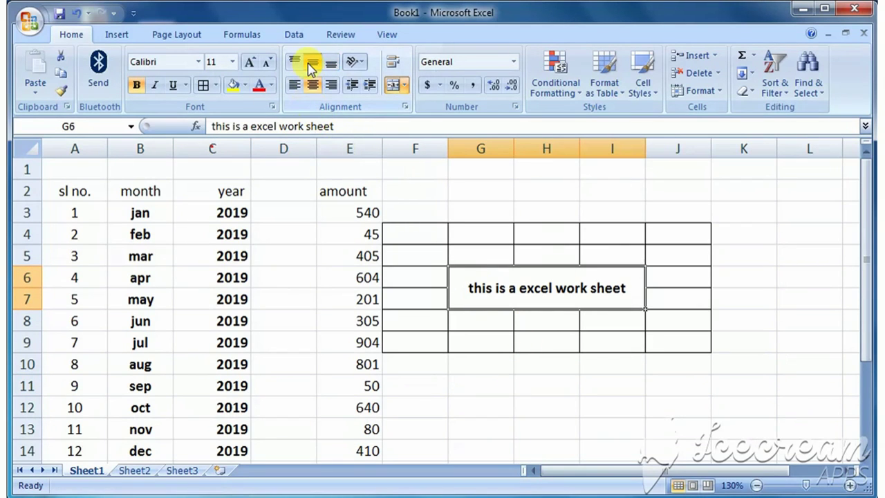
click(568, 403)
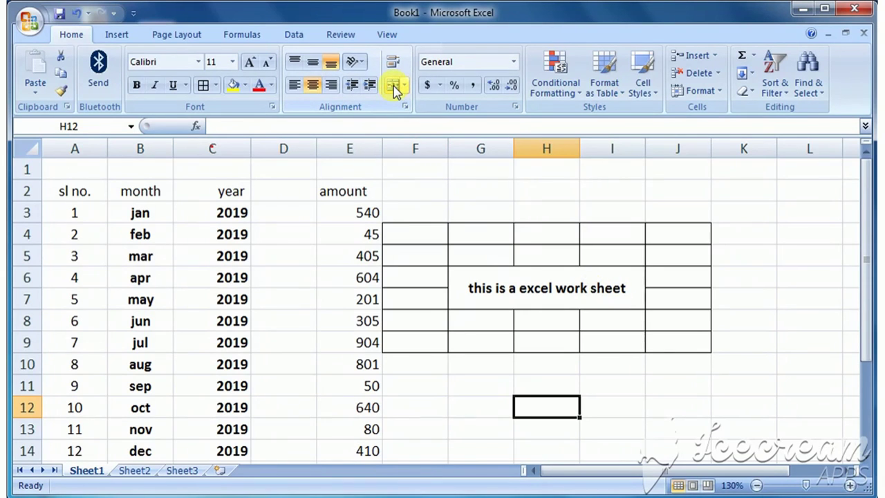
Unmerge the G6:I7 sentence cell back into separate cells
click(553, 288)
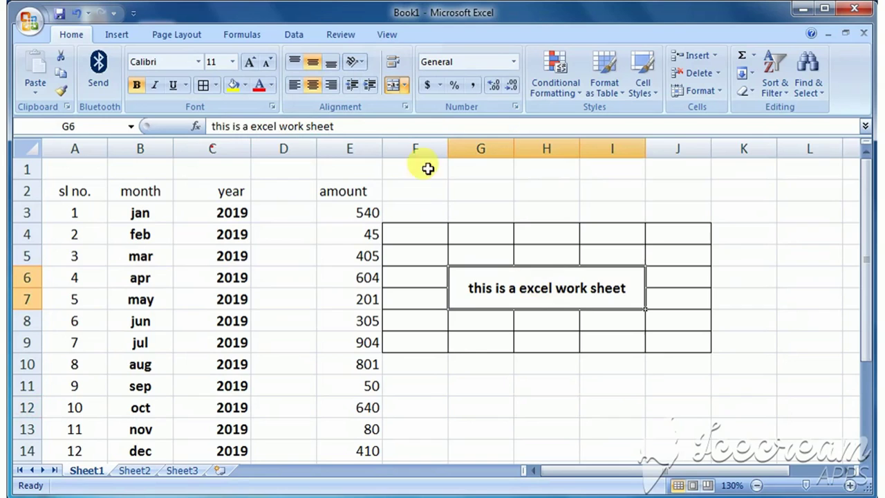
click(395, 87)
click(486, 341)
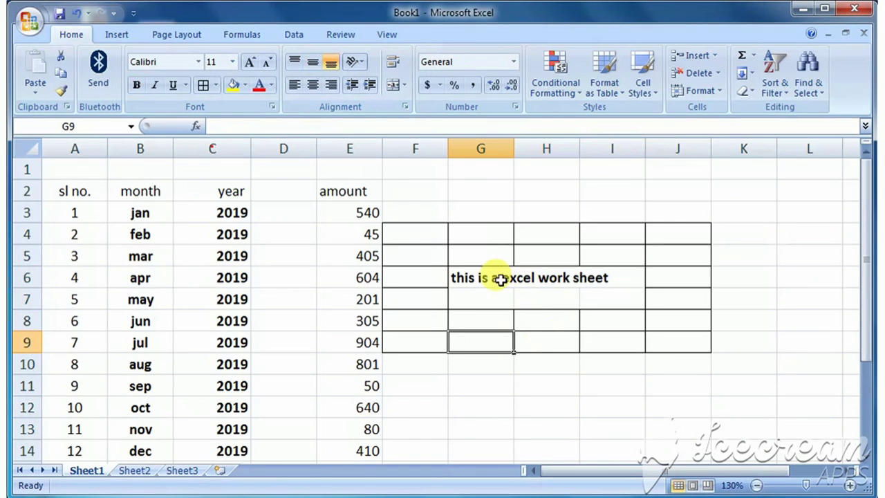
drag(468, 277, 608, 298)
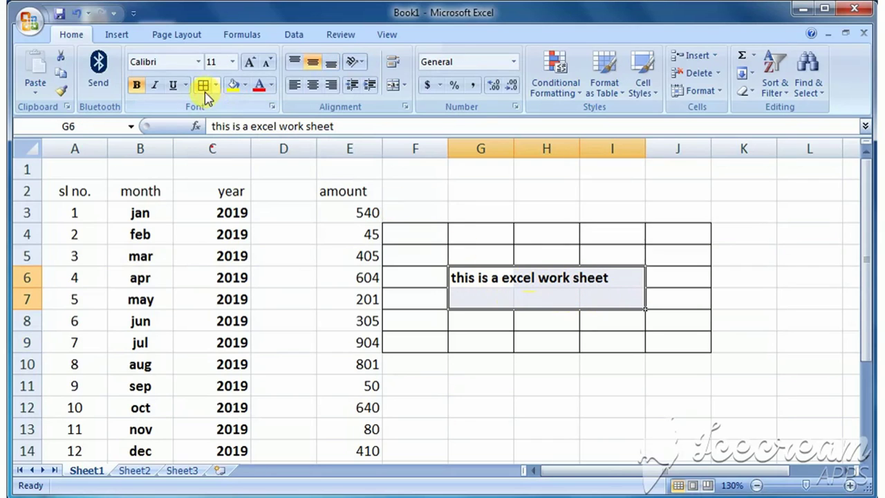
click(517, 386)
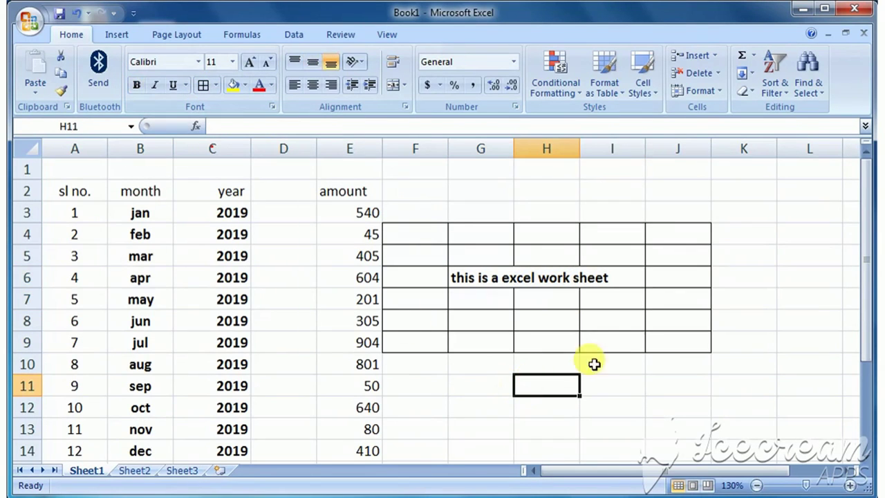
Merge and centre G6:I9 around the sentence, then unmerge it again
click(520, 278)
click(614, 278)
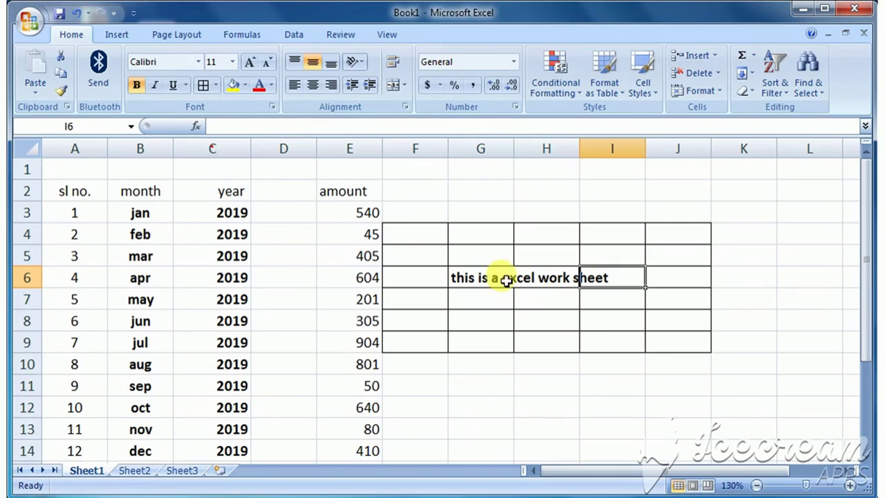
click(487, 278)
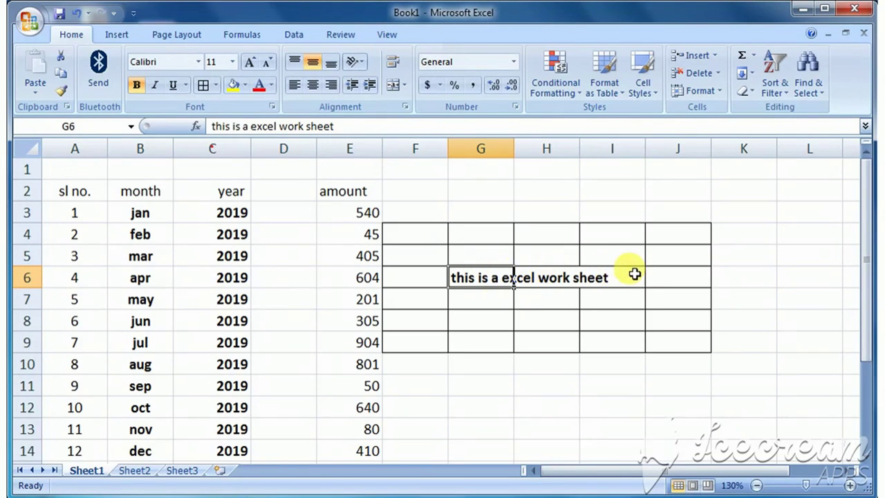
mouse_move(461, 273)
mouse_down()
mouse_move(473, 292)
mouse_move(608, 341)
mouse_up()
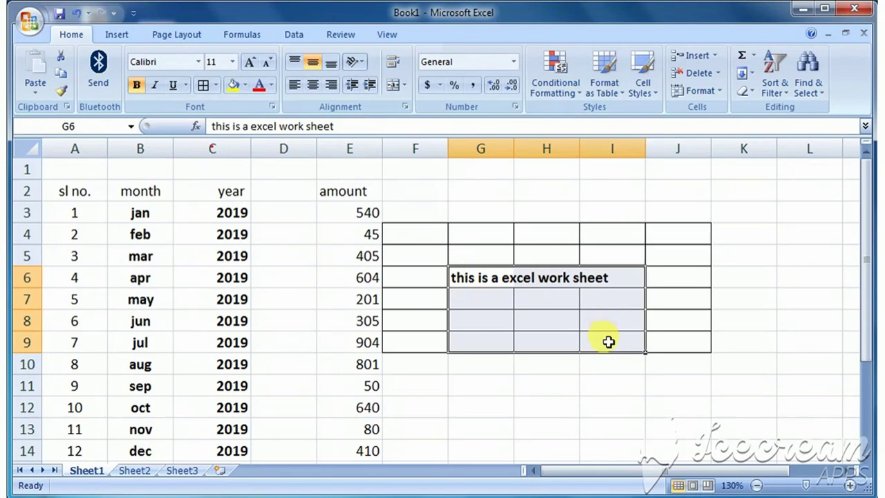
click(393, 85)
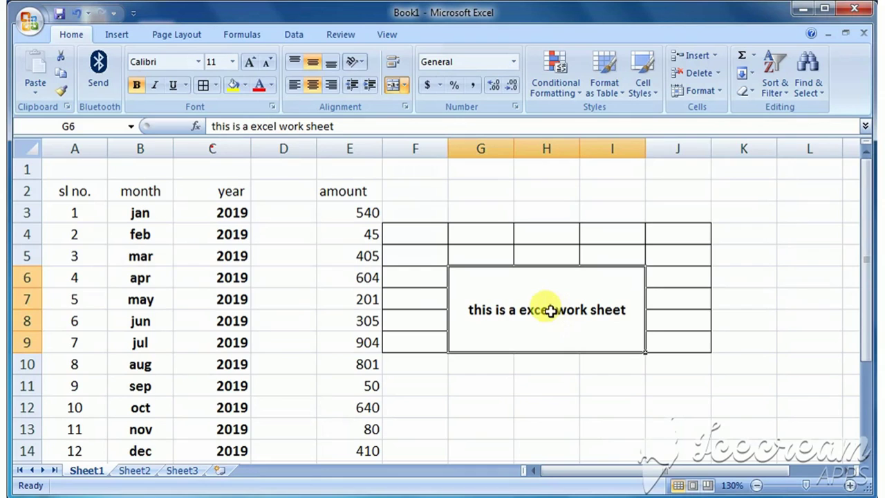
click(395, 93)
Apply No Border to F3:J9 so the G6 note has no surrounding box
click(543, 387)
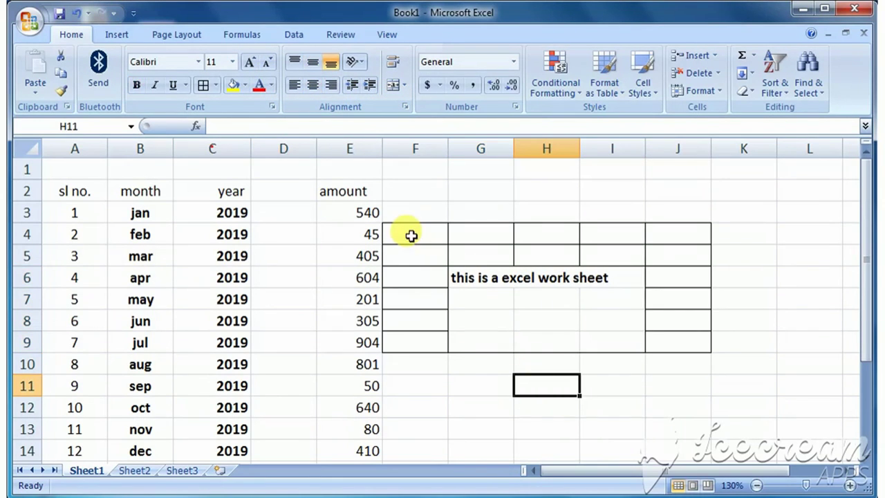
drag(402, 219, 666, 345)
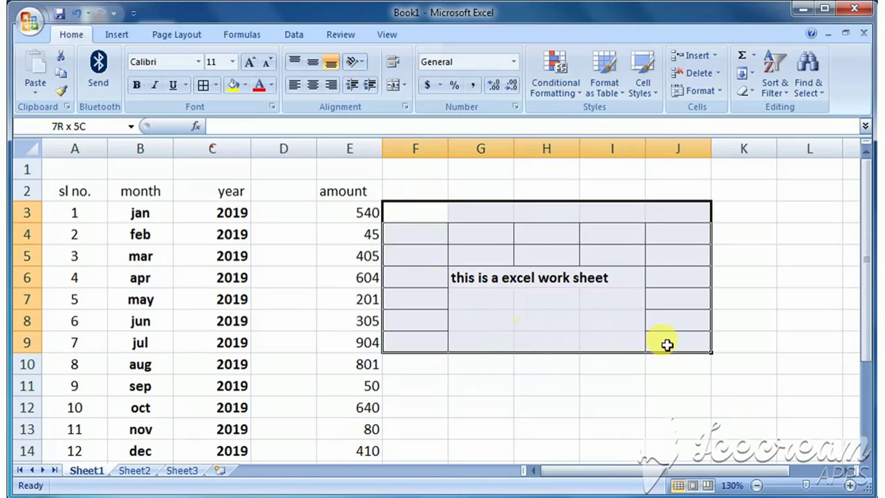
click(216, 85)
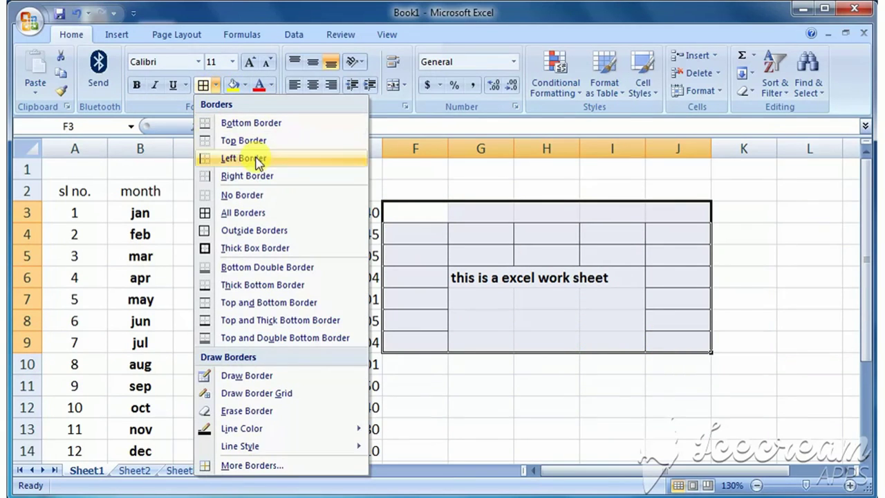
click(257, 195)
click(436, 390)
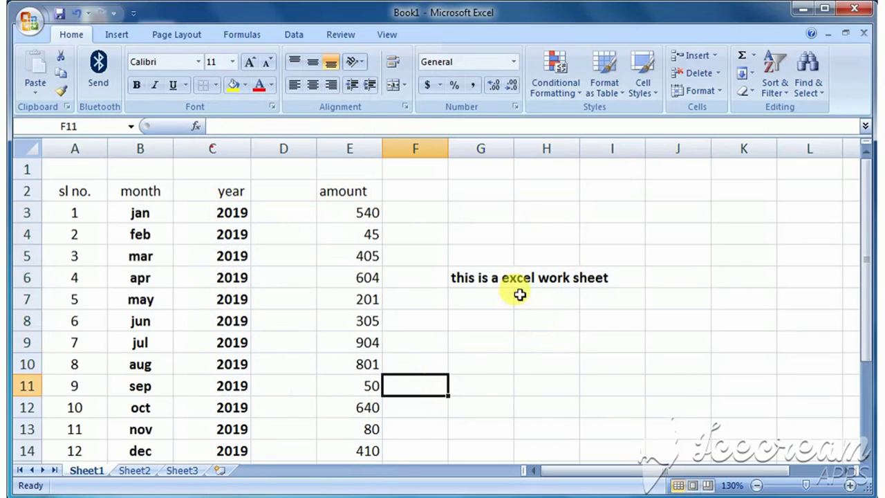
click(474, 276)
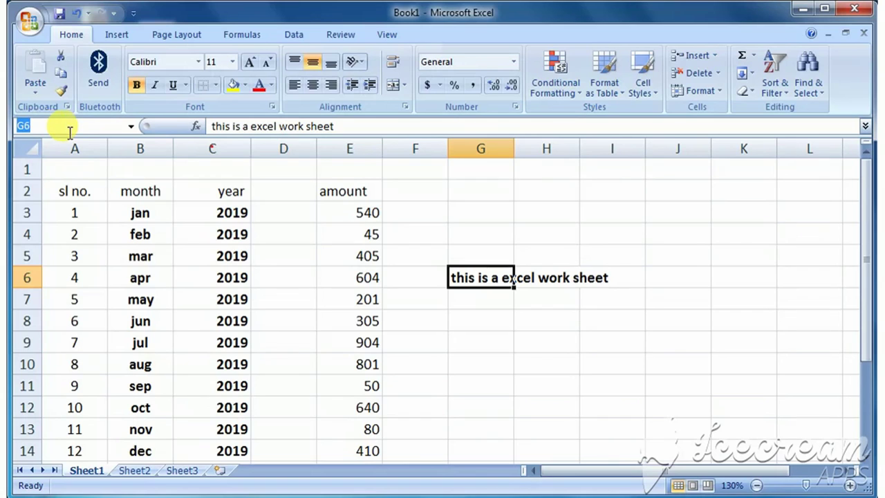
Turn on Wrap Text for the note in G6
click(468, 324)
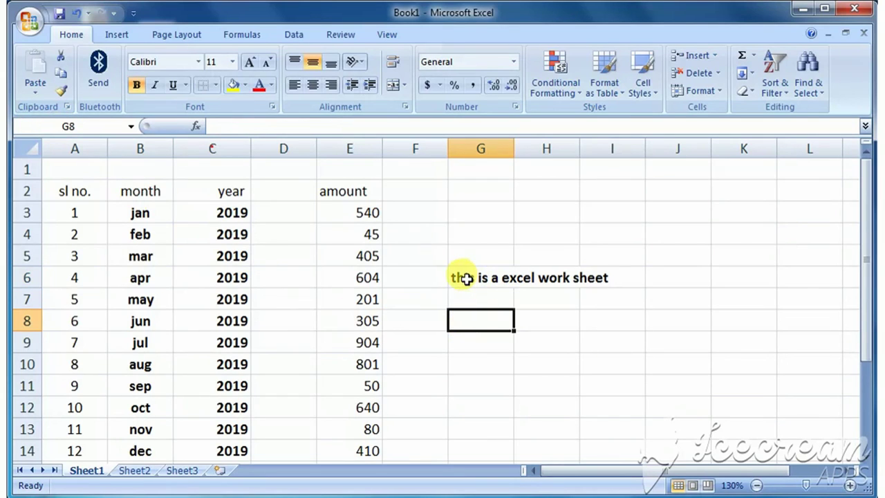
click(466, 279)
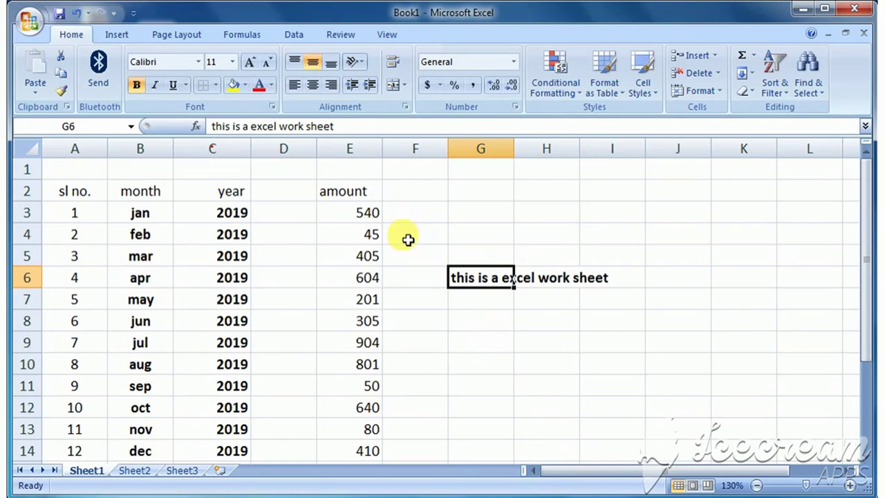
click(393, 63)
click(394, 63)
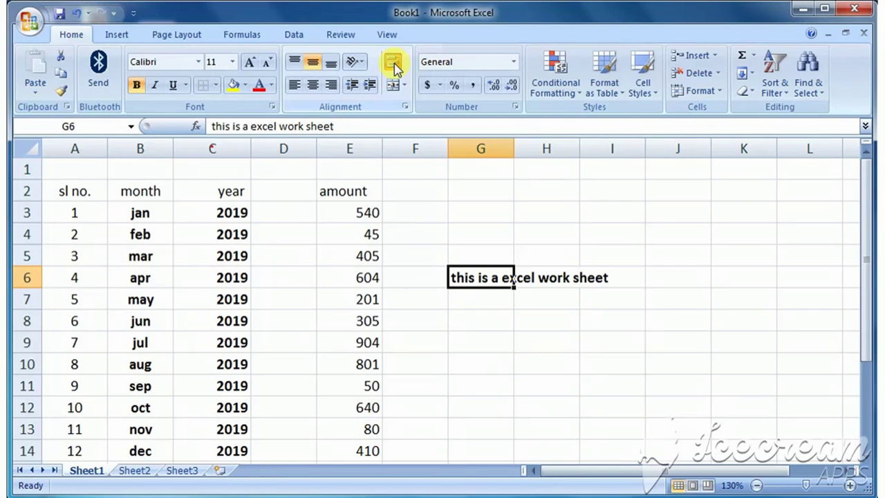
click(394, 63)
Make row 6 taller and column G wider so the note fits on two lines
drag(29, 288, 29, 329)
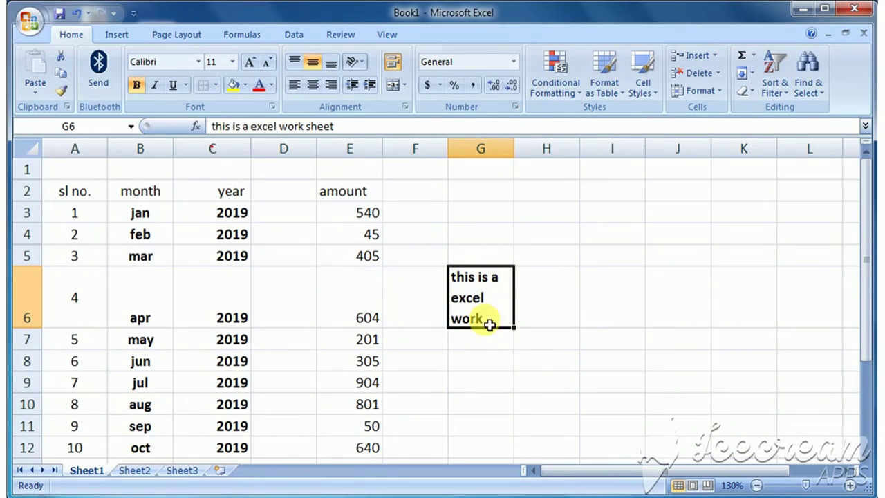
drag(27, 329, 35, 345)
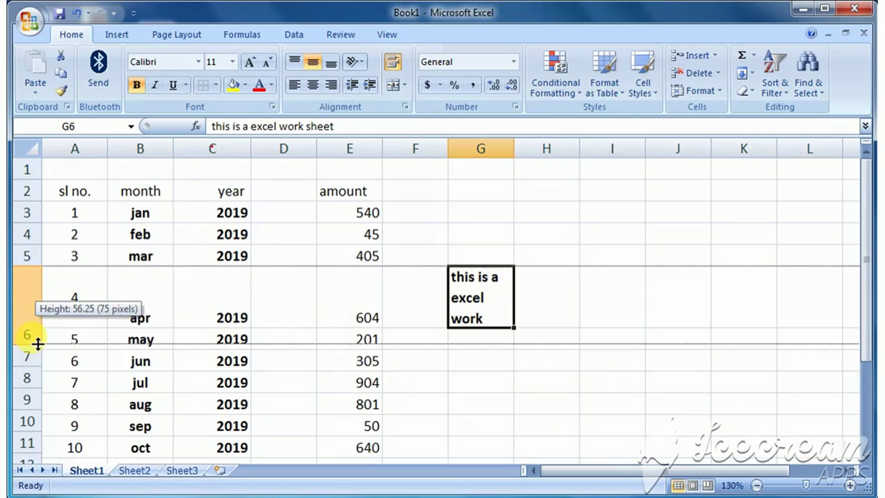
drag(513, 149, 558, 149)
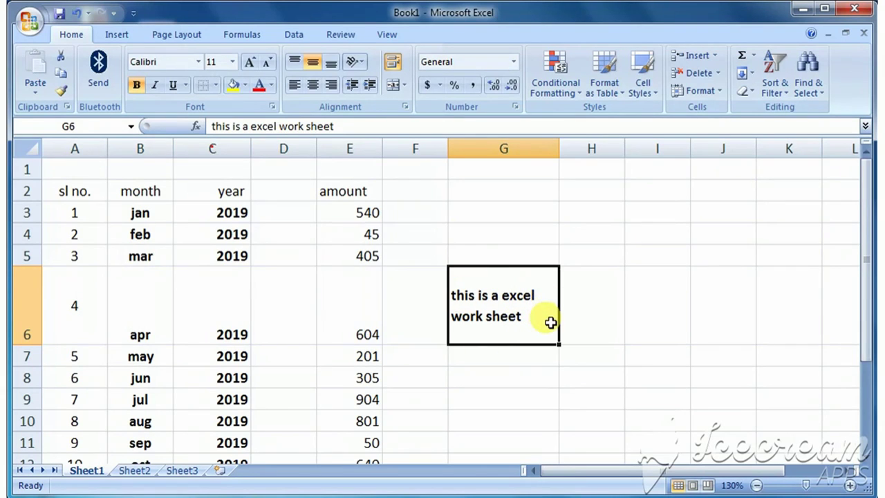
click(392, 64)
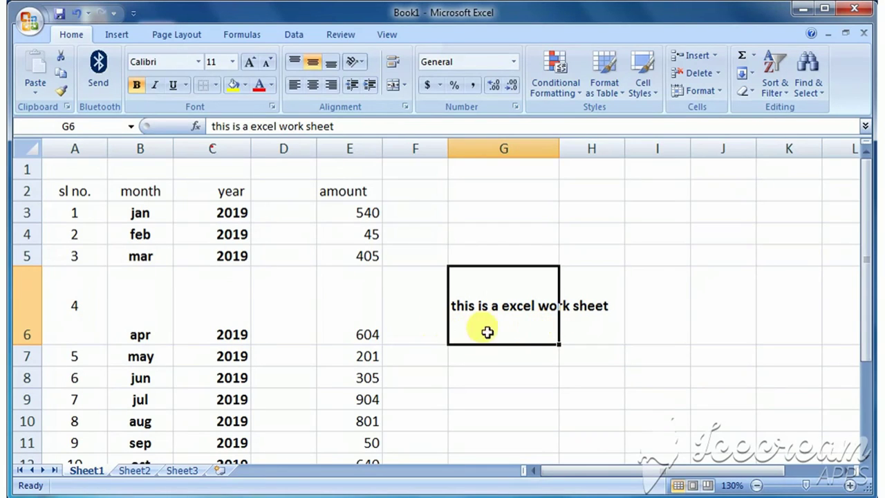
click(392, 67)
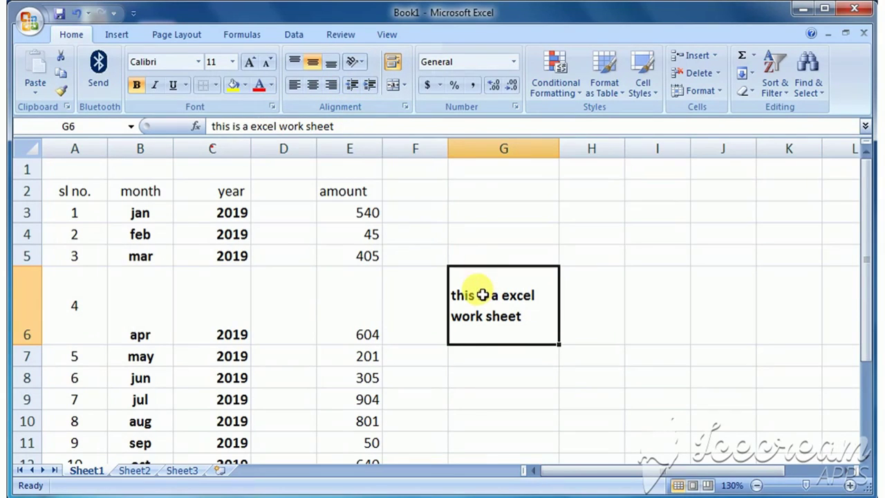
Set G6 to Justify horizontal and Top vertical alignment
click(405, 107)
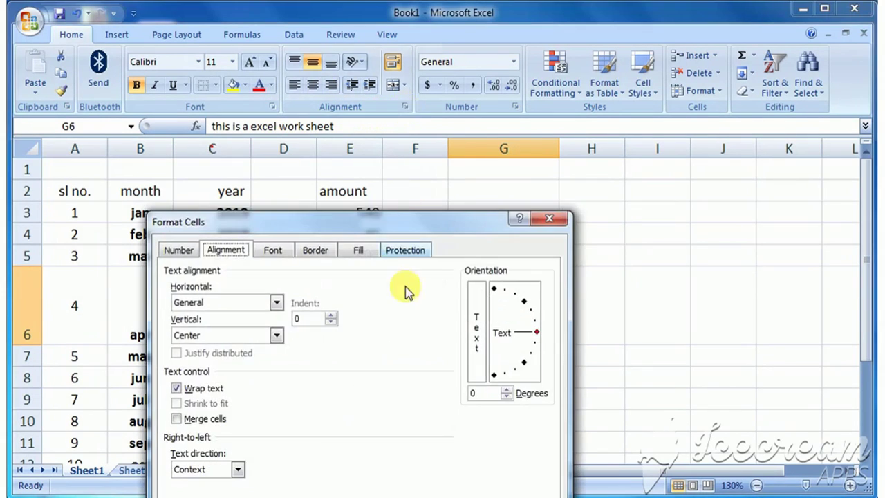
mouse_move(415, 223)
mouse_down()
mouse_move(515, 112)
mouse_move(282, 67)
mouse_up()
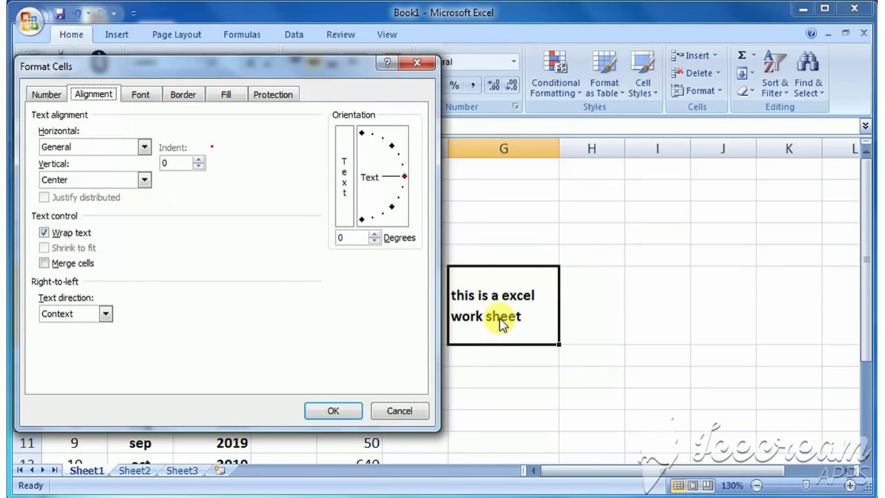
click(144, 148)
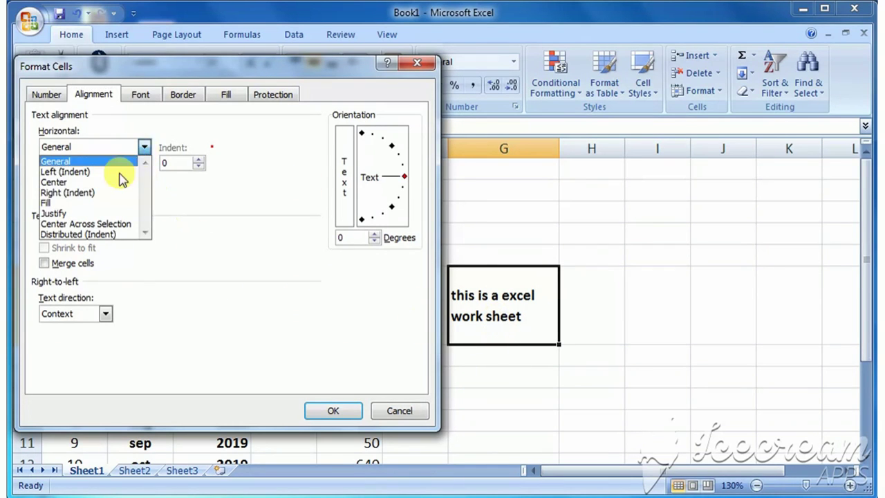
click(100, 214)
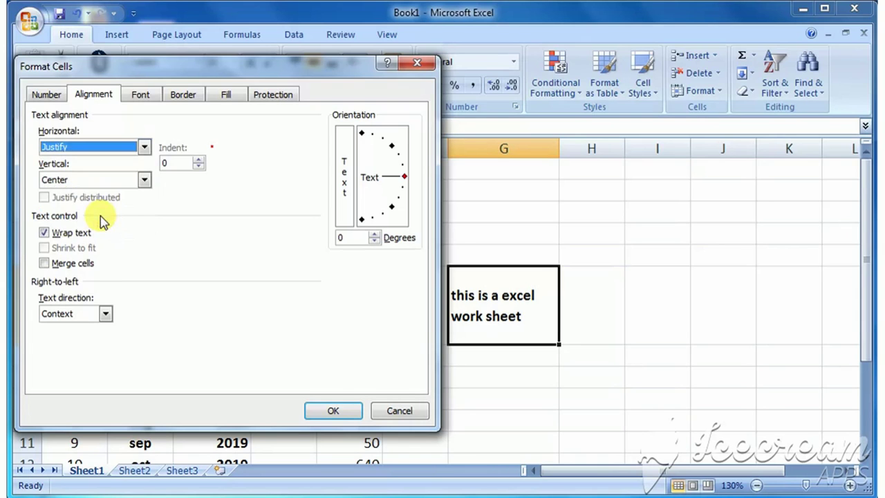
click(99, 181)
click(89, 195)
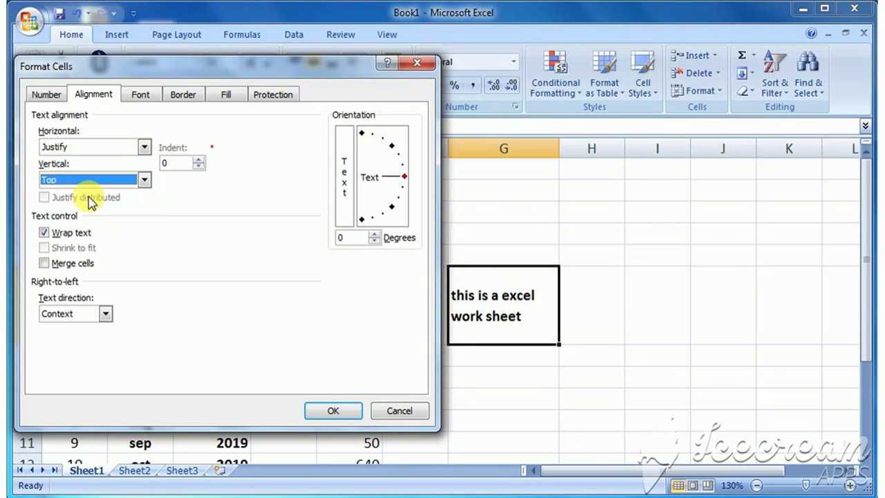
click(333, 409)
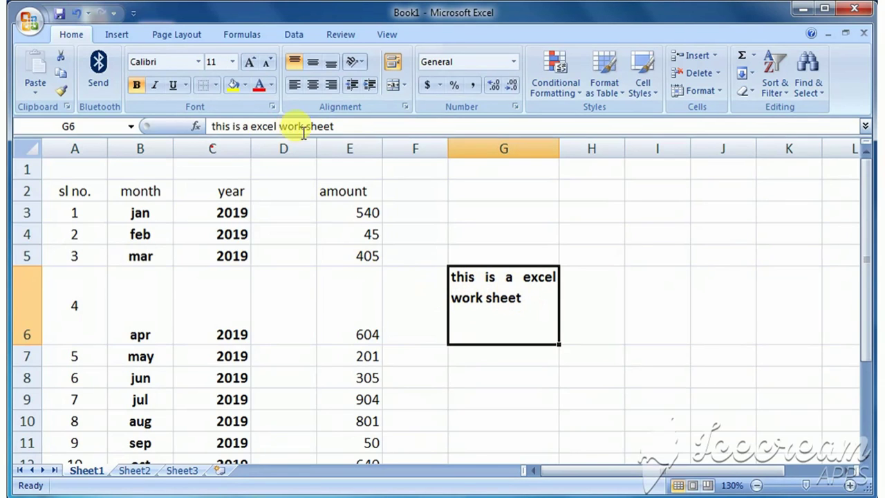
Rotate the G6 text orientation to 45 degrees
click(406, 107)
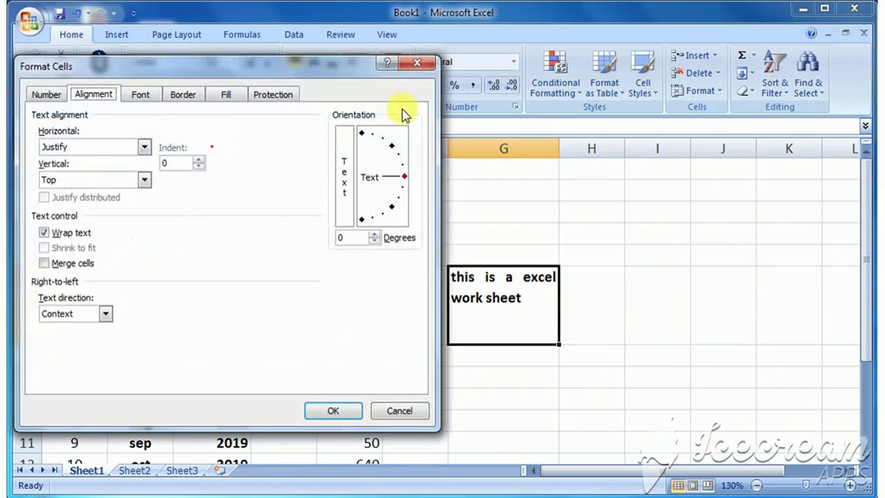
drag(404, 179, 392, 146)
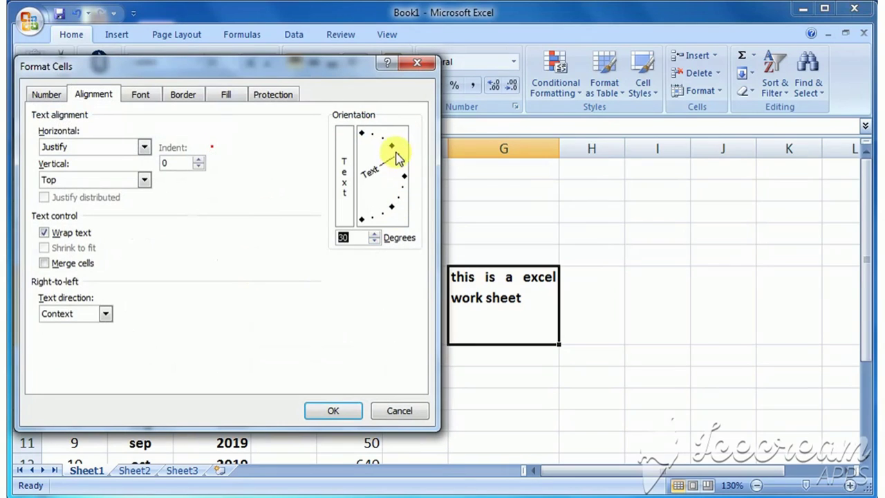
click(335, 413)
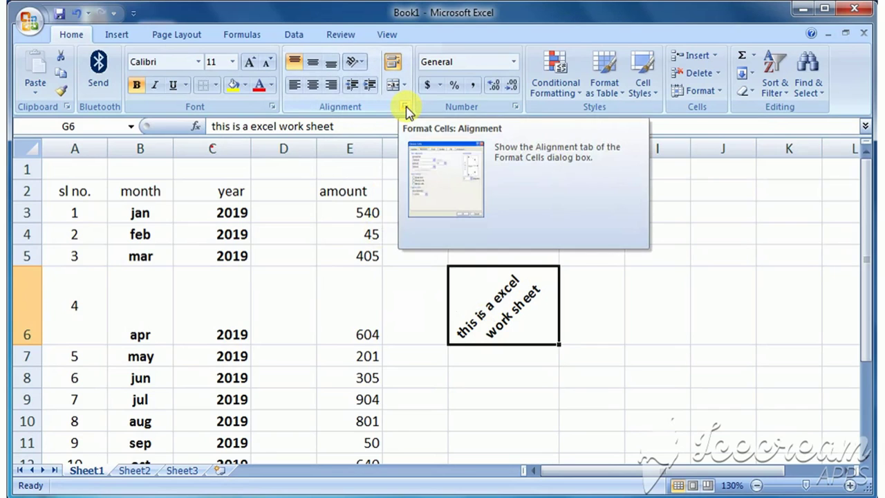
right_click(488, 309)
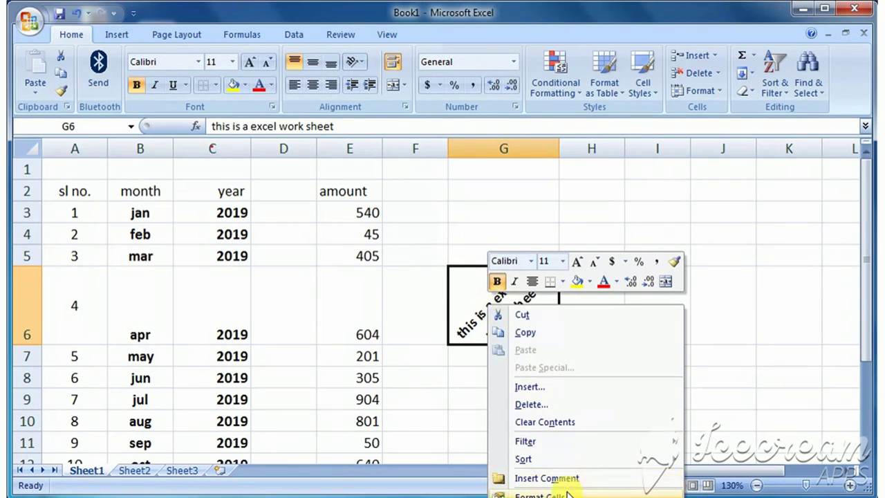
click(536, 495)
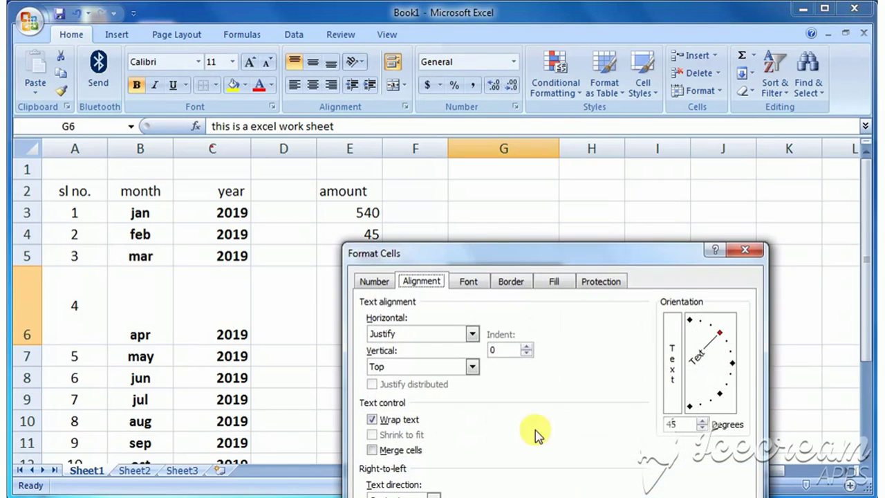
mouse_move(563, 257)
mouse_down()
mouse_move(455, 199)
mouse_move(237, 114)
mouse_up()
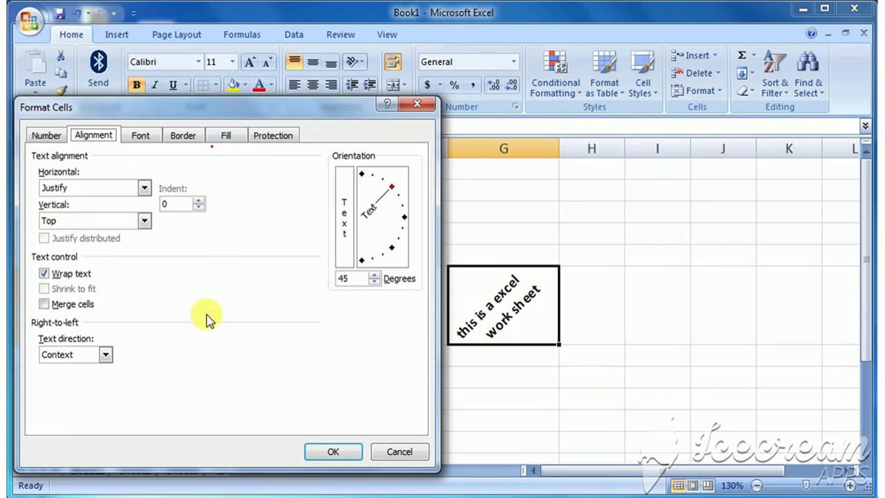
click(69, 280)
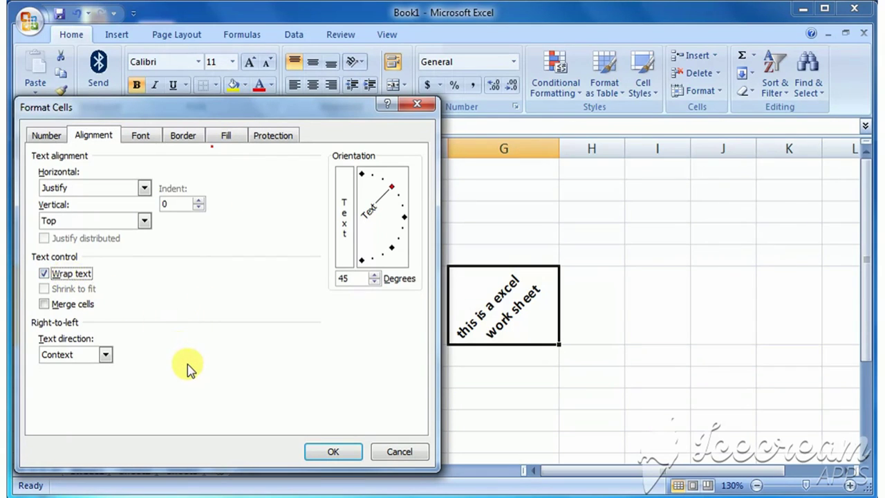
click(140, 136)
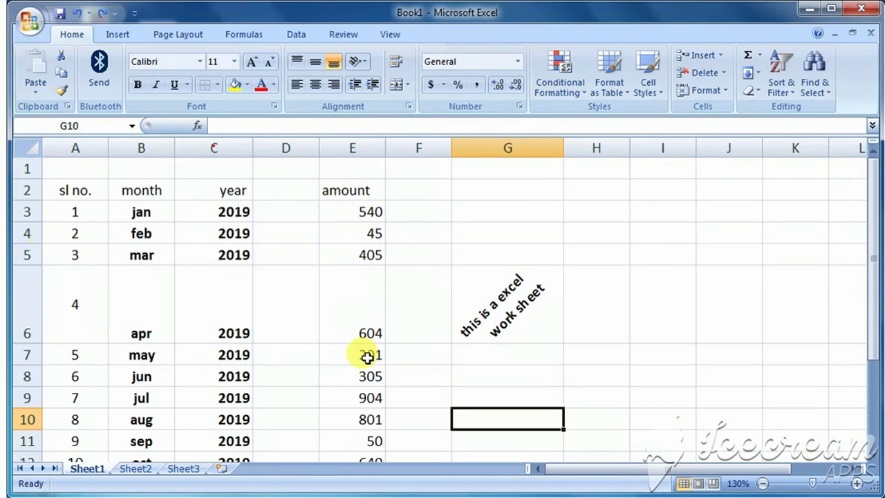
right_click(351, 149)
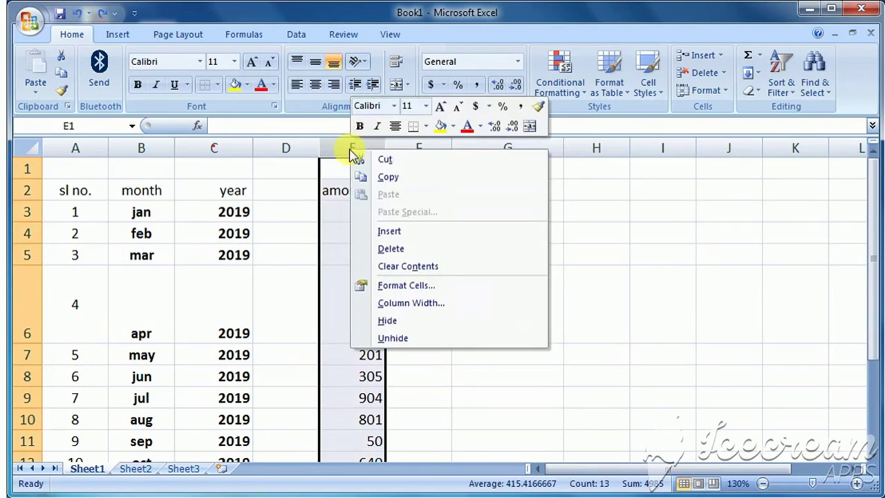
Format column E with the Number category and 2 decimal places
click(406, 291)
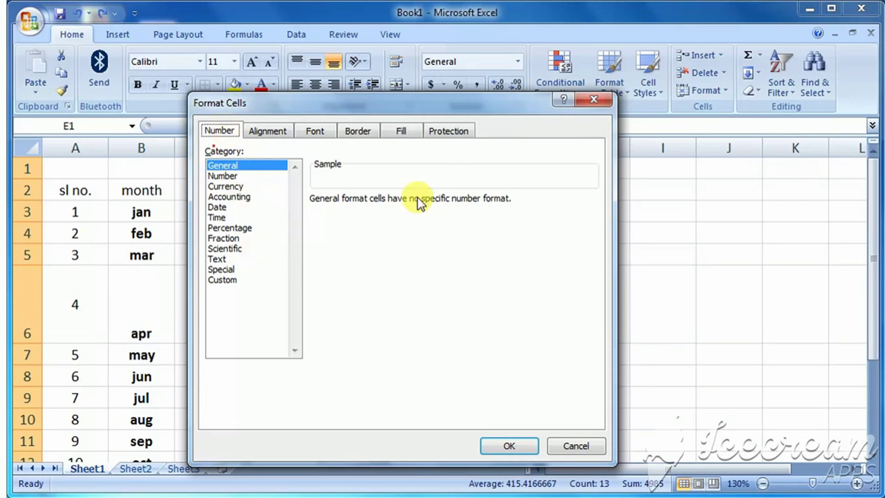
drag(435, 114, 647, 103)
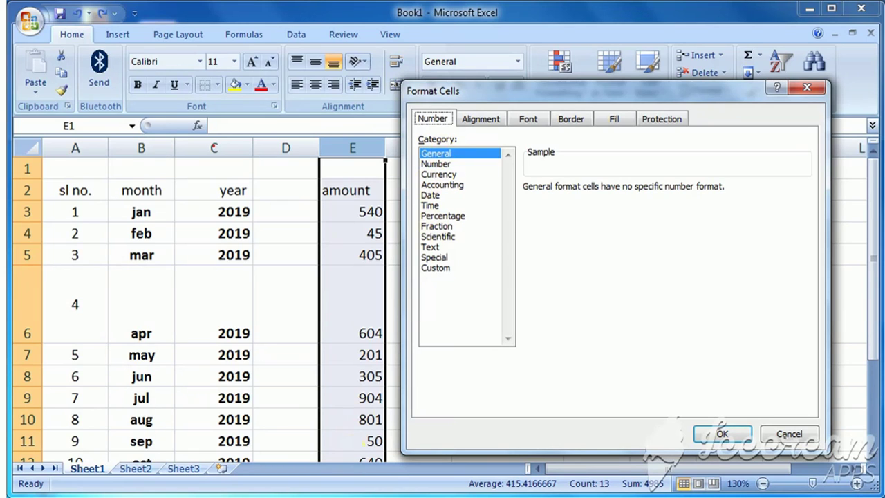
click(435, 164)
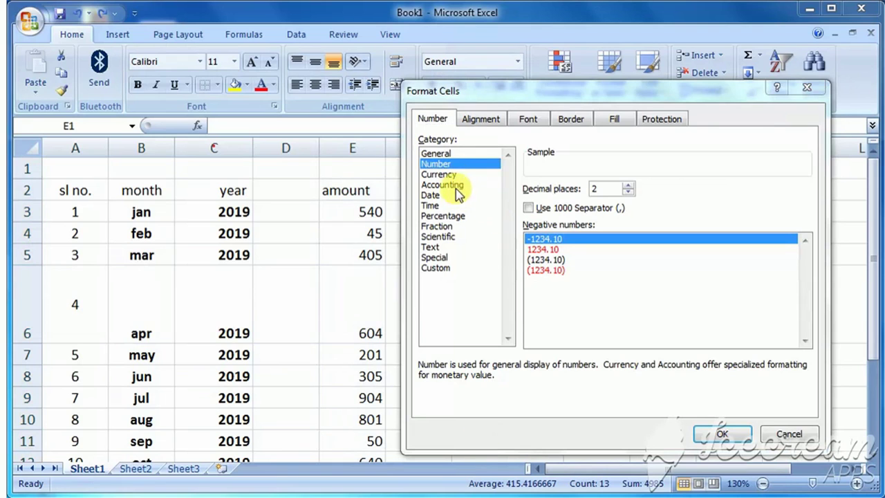
click(436, 154)
click(439, 166)
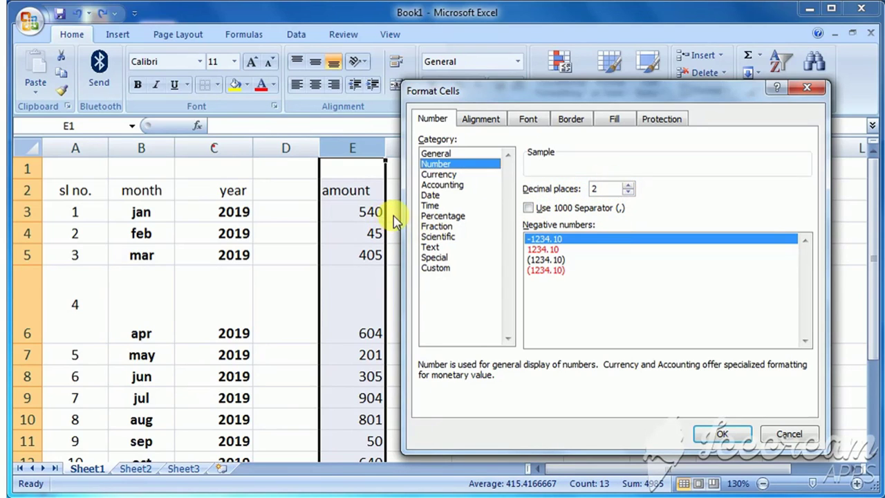
click(722, 437)
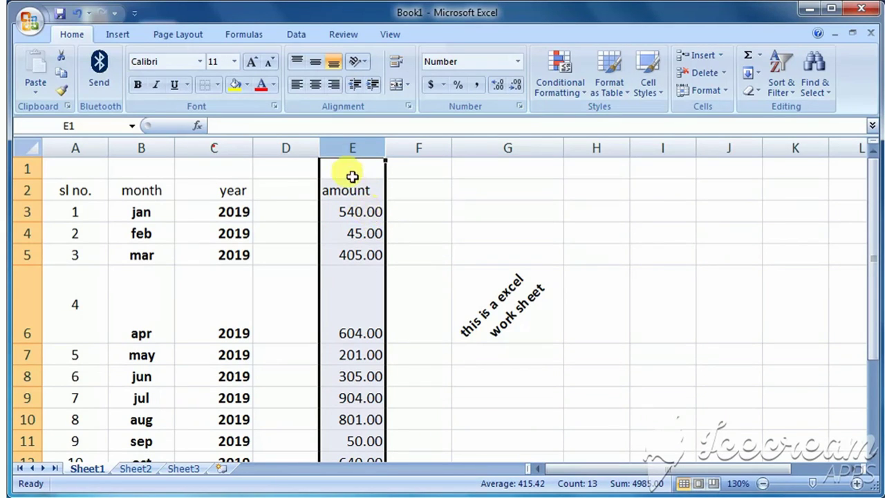
Preview the Currency and Accounting formats for column E without applying them
right_click(351, 147)
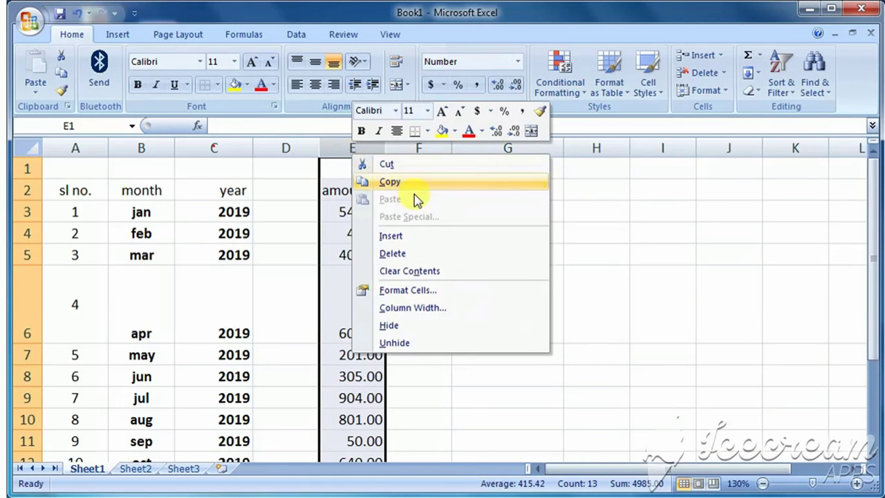
click(406, 290)
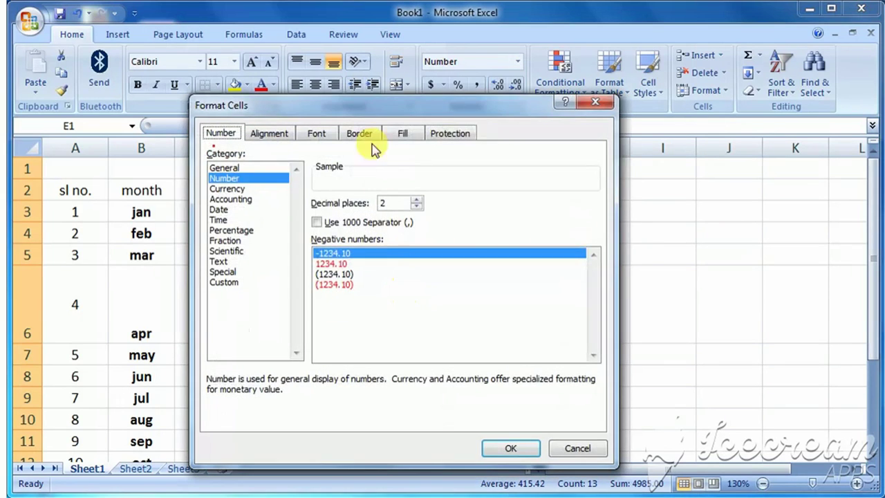
drag(351, 114, 557, 120)
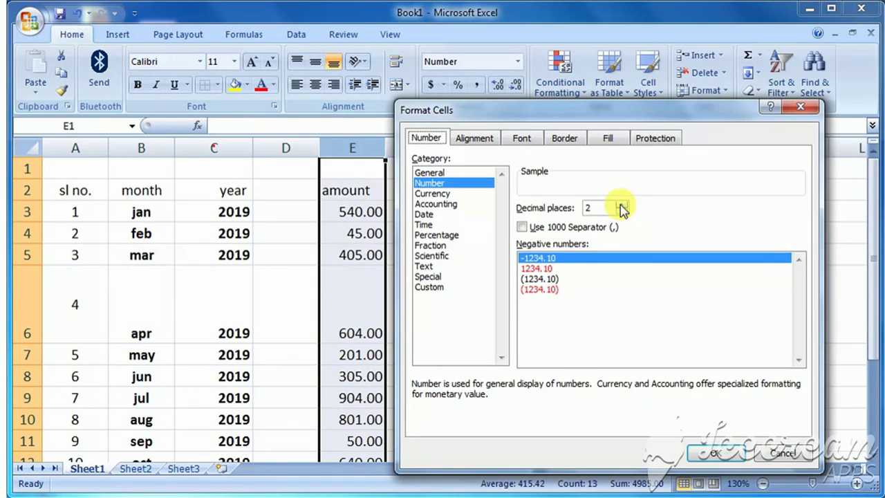
click(432, 194)
click(676, 229)
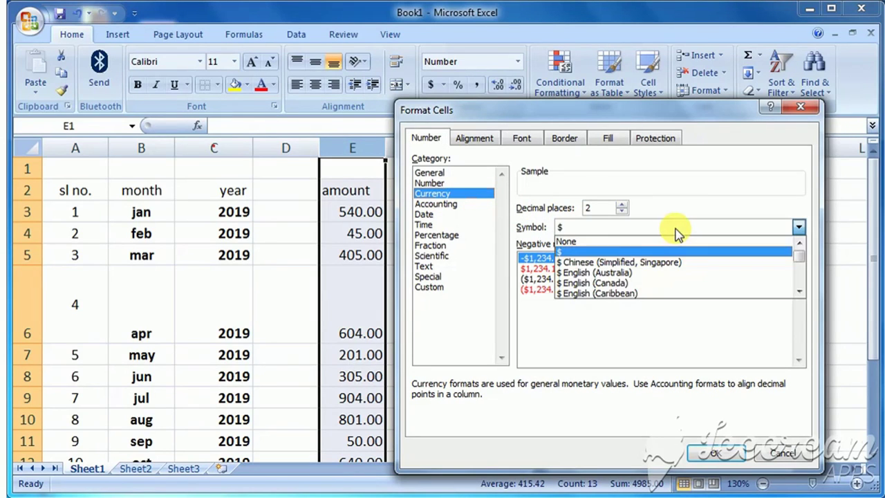
click(612, 355)
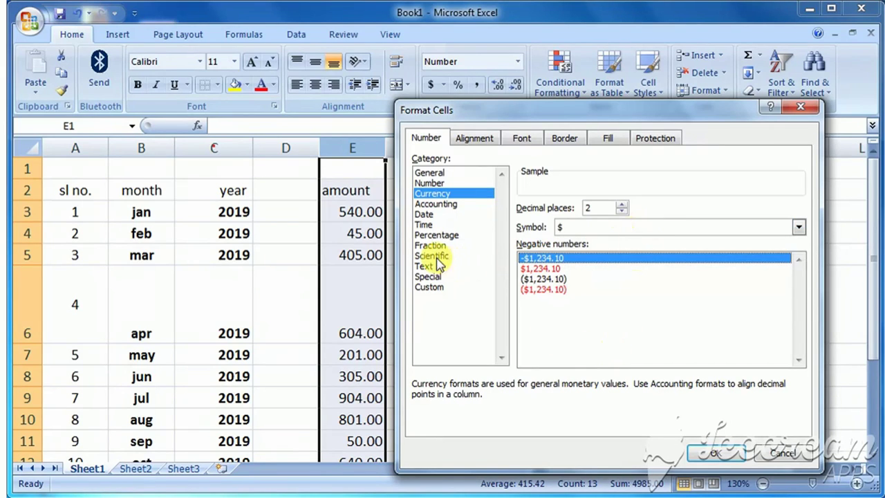
click(450, 204)
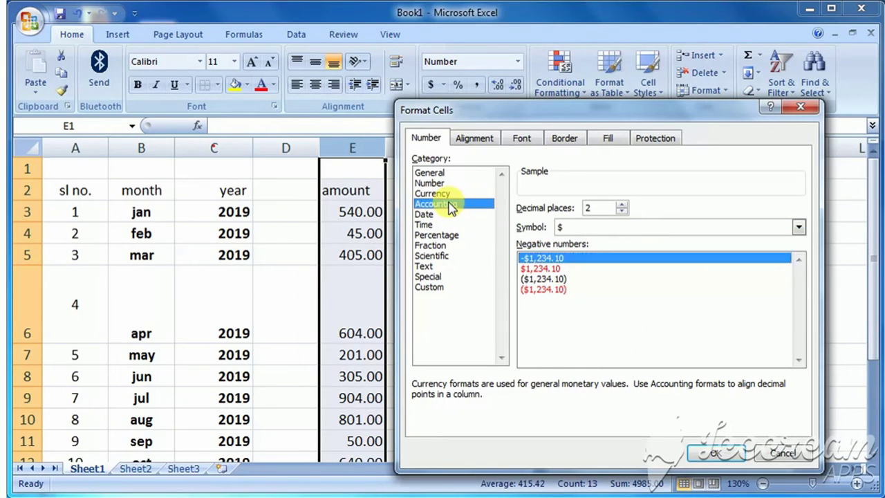
click(435, 215)
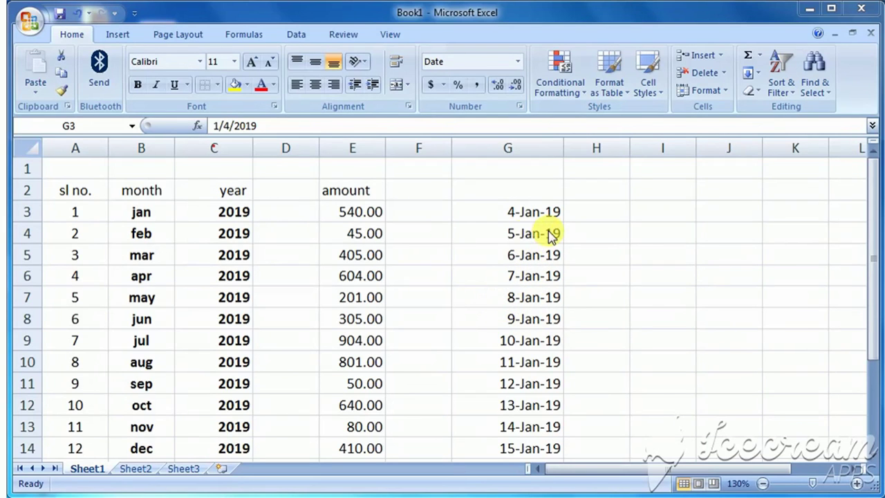
Inspect the dates stored in G3, G4 and G5
click(506, 212)
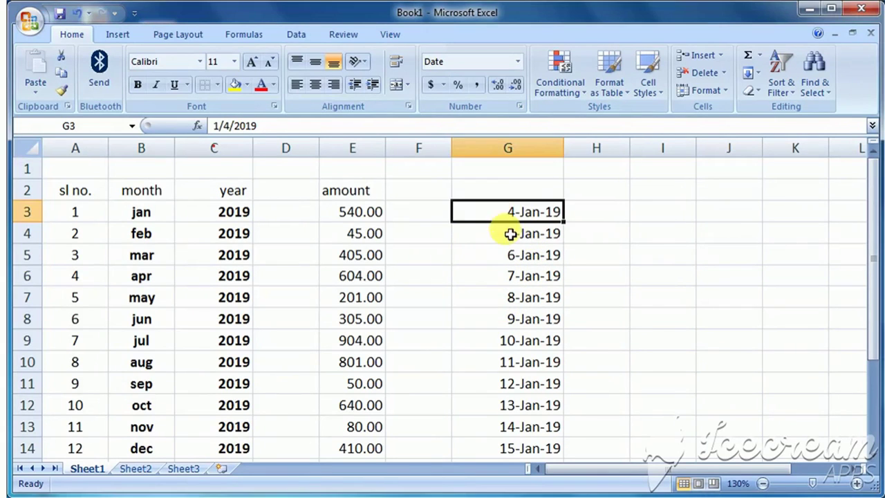
click(529, 237)
click(513, 254)
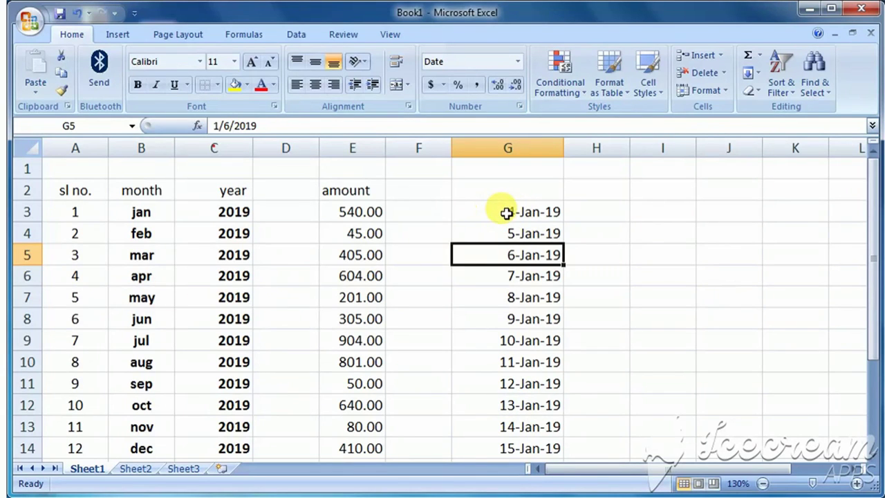
Format G3:G14 with the *3/14/2001 date type, giving 1/4/2019 to 1/15/2019
drag(498, 212, 524, 443)
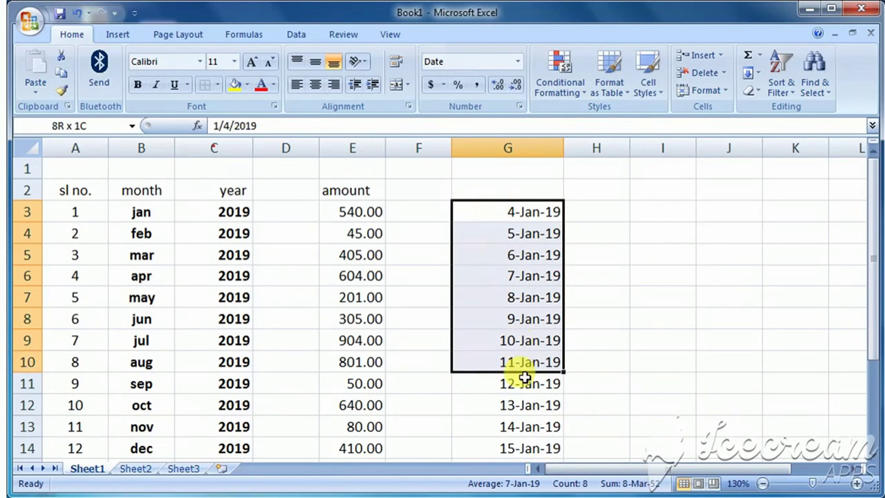
right_click(500, 233)
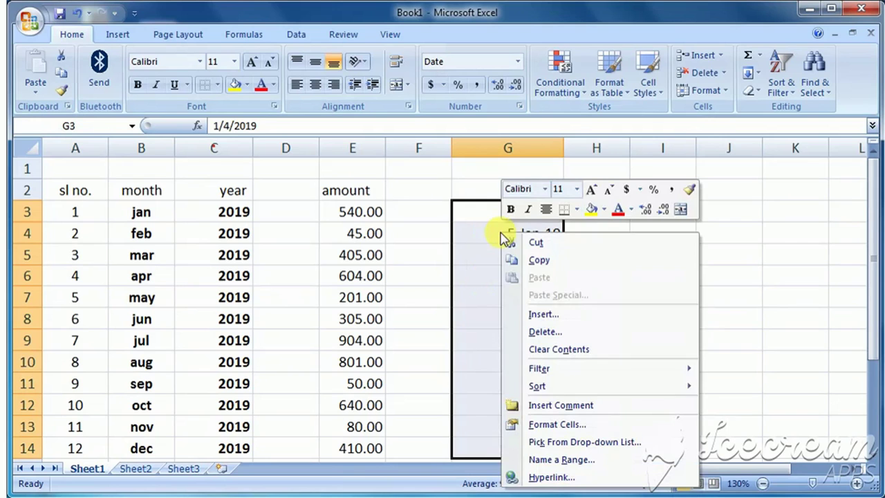
click(579, 427)
mouse_move(562, 245)
mouse_down()
mouse_move(220, 176)
mouse_move(224, 141)
mouse_up()
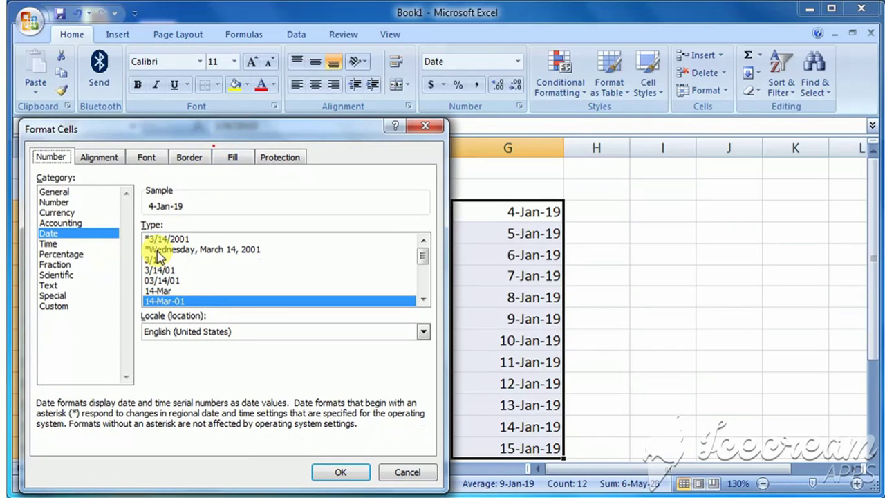
click(61, 202)
click(60, 193)
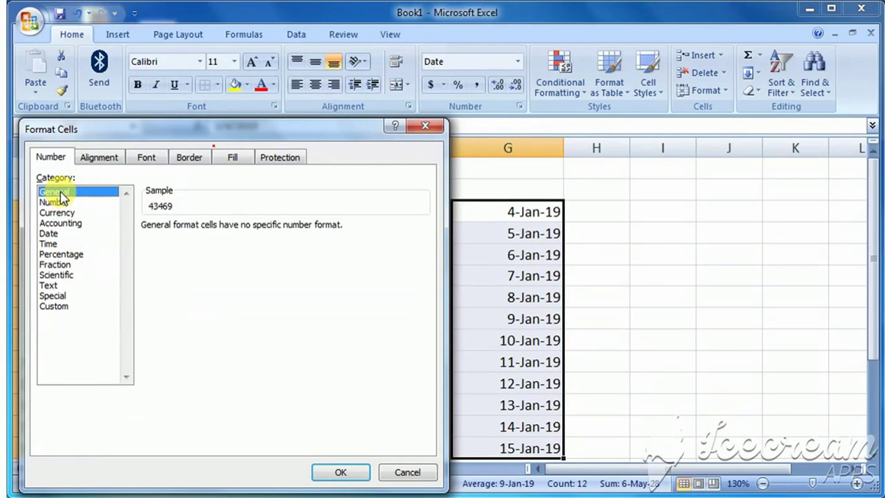
click(50, 233)
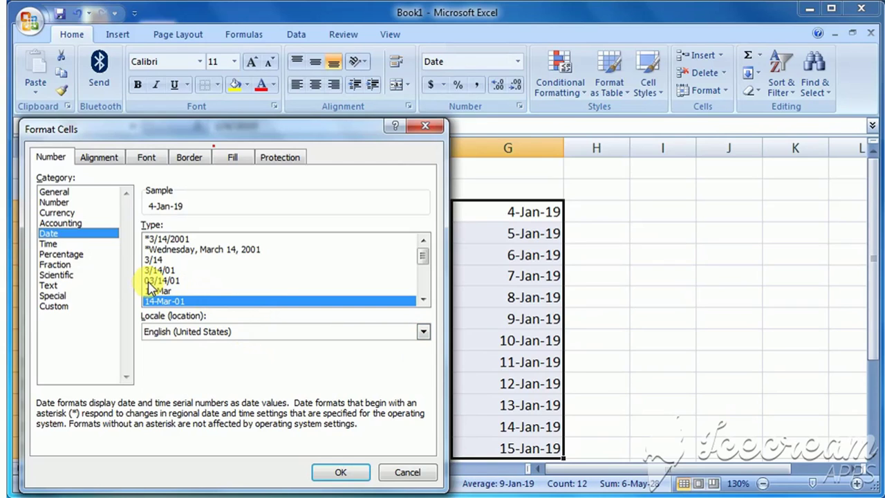
click(179, 240)
click(337, 471)
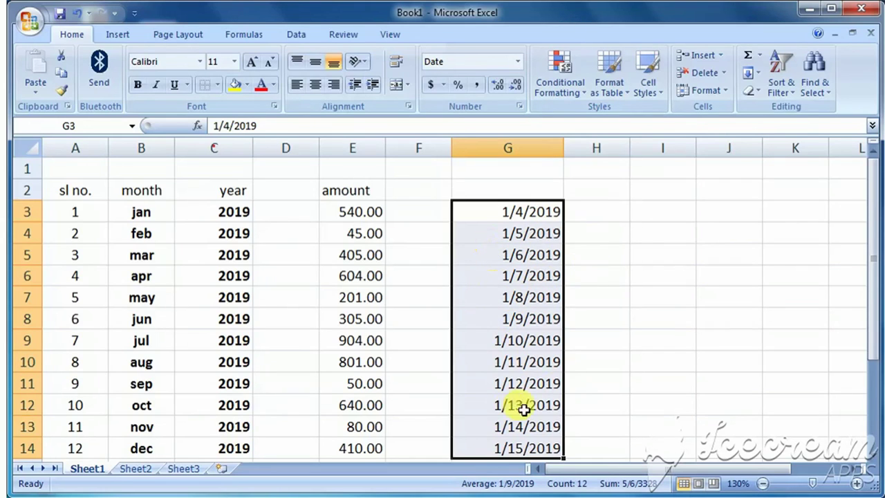
Apply the 'March 14, 2001' date type to G3:G14, e.g. January 4, 2019
right_click(491, 242)
click(546, 429)
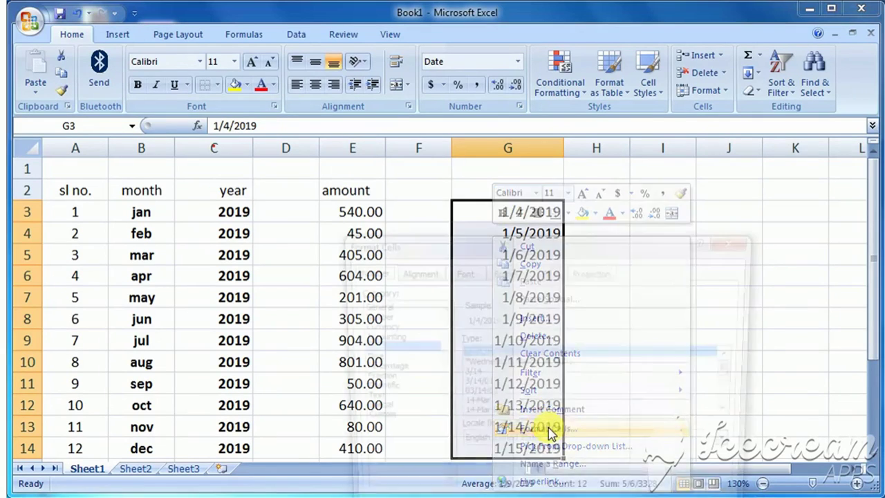
mouse_move(501, 246)
mouse_down()
mouse_move(199, 154)
mouse_move(173, 125)
mouse_up()
scroll(258, 278, down, 1)
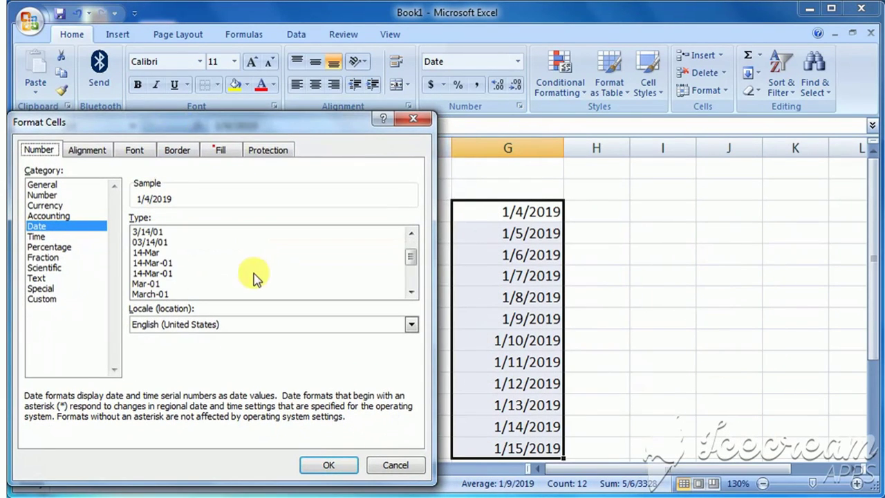
scroll(246, 287, down, 1)
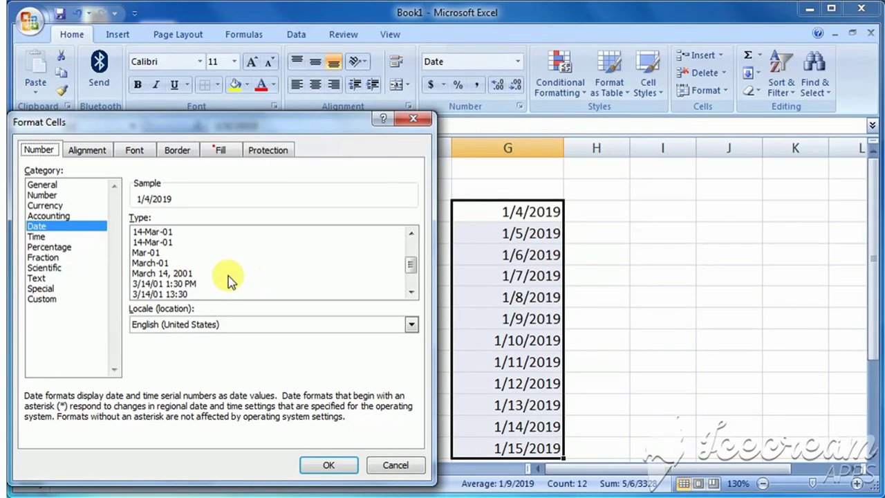
click(178, 273)
click(325, 470)
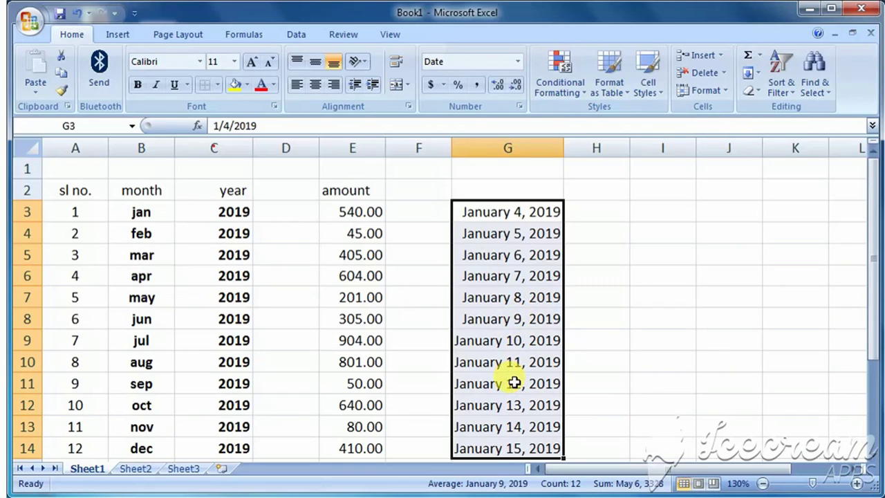
right_click(490, 253)
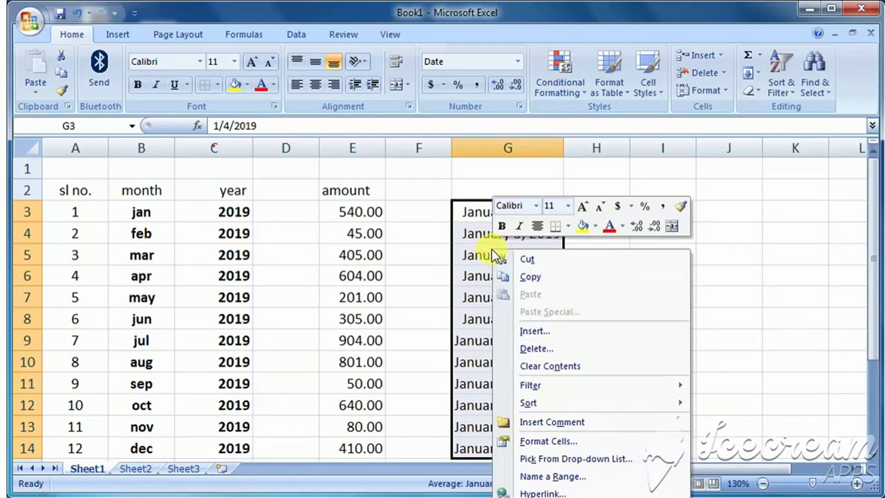
Set the date locale to English (India) and apply the 14-03-2001 type, e.g. 04-01-2019
click(549, 443)
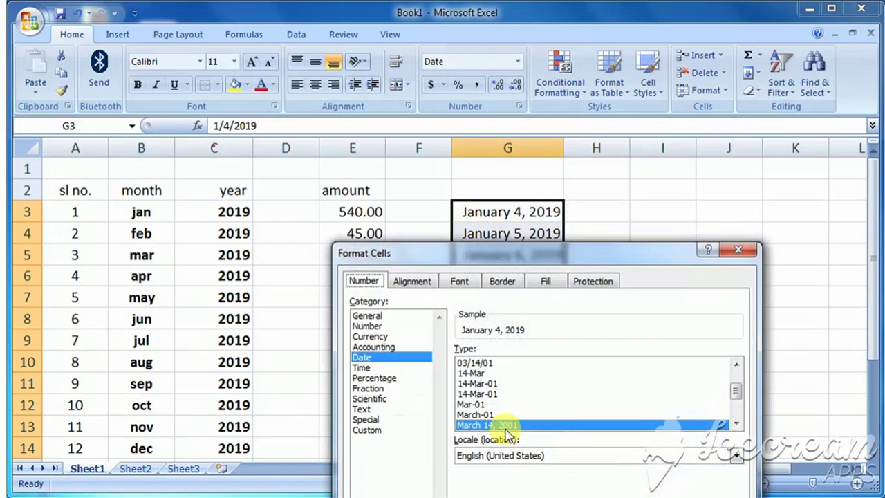
mouse_move(492, 250)
mouse_down()
mouse_move(364, 141)
mouse_move(166, 85)
mouse_up()
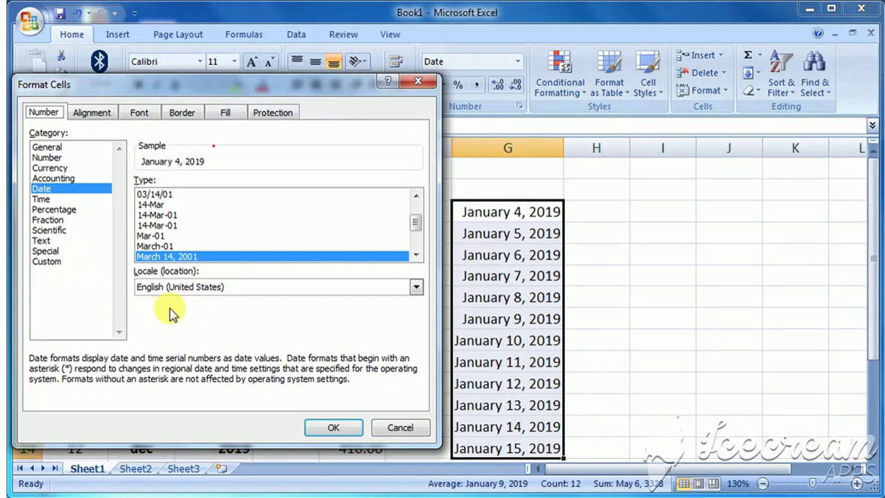
click(235, 289)
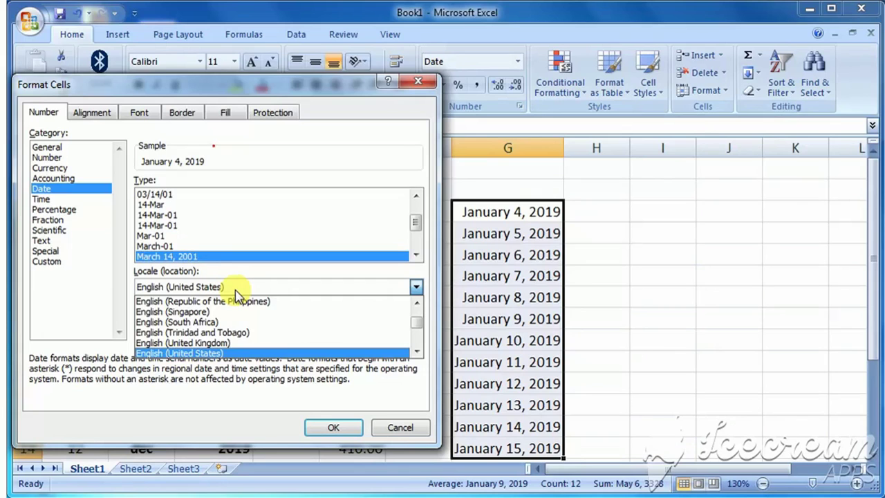
scroll(256, 344, down, 2)
scroll(257, 346, down, 1)
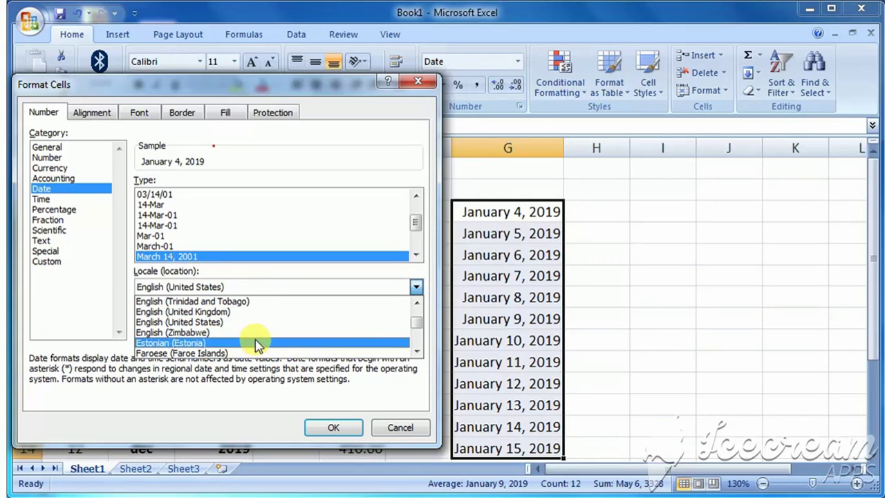
scroll(270, 332, up, 1)
scroll(264, 336, up, 3)
scroll(266, 337, up, 3)
scroll(263, 336, up, 2)
scroll(258, 332, up, 1)
scroll(244, 338, up, 2)
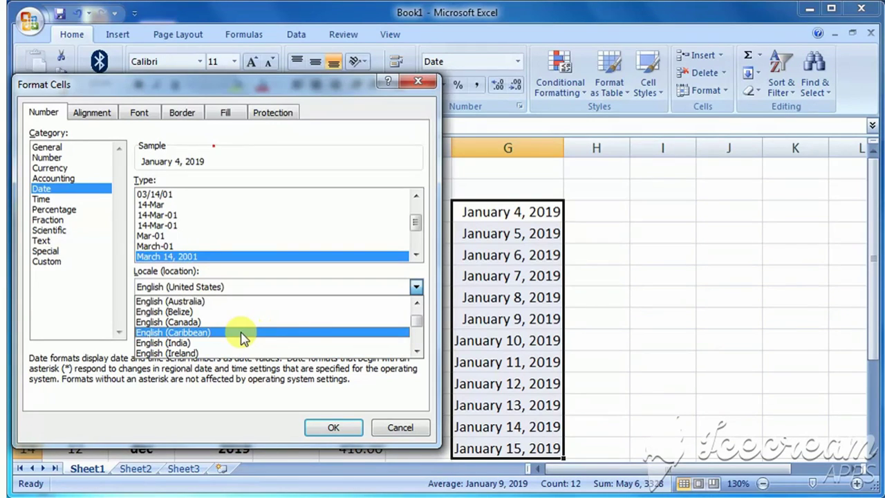
click(228, 343)
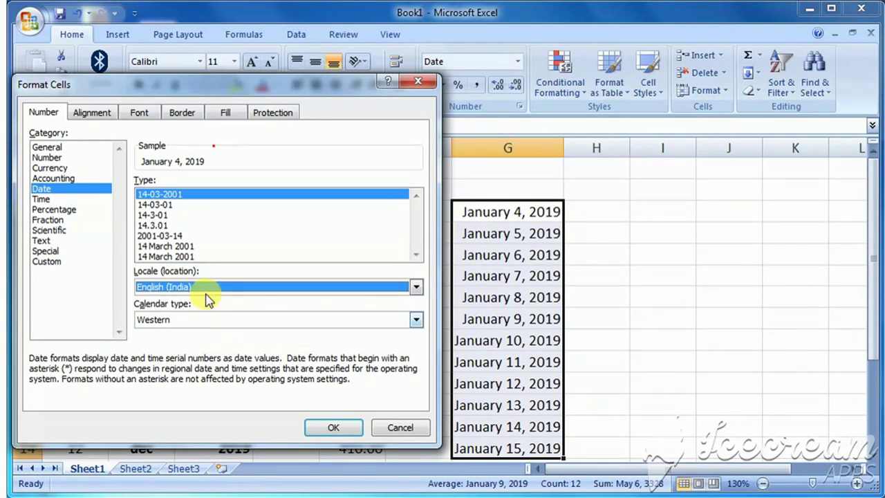
click(181, 197)
click(334, 428)
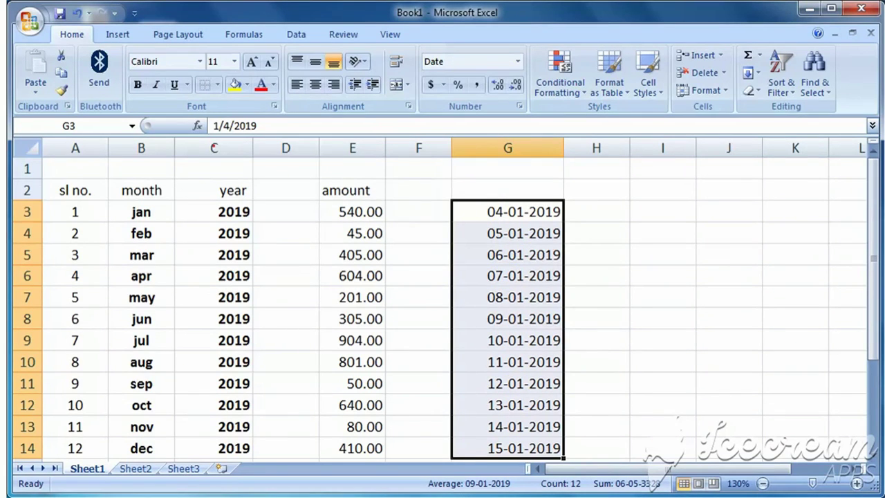
Format column E as Currency, then as Euro (€ 123) accounting, e.g. € 540.00
click(352, 169)
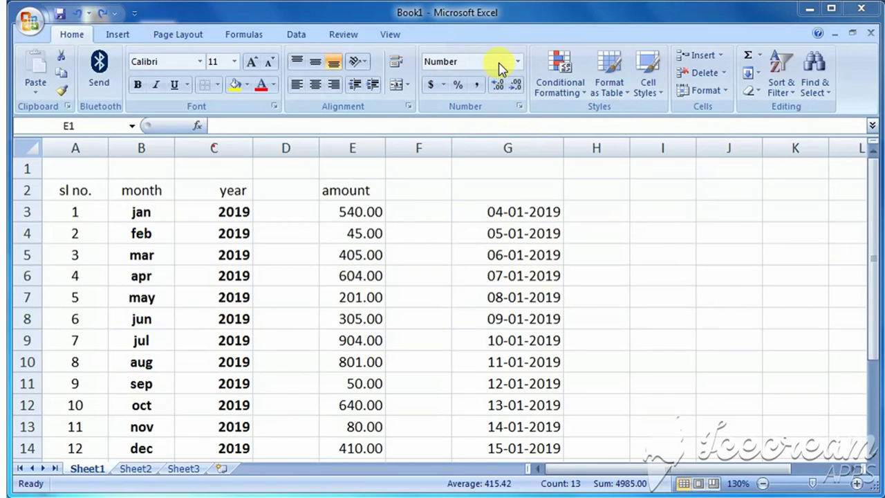
click(346, 142)
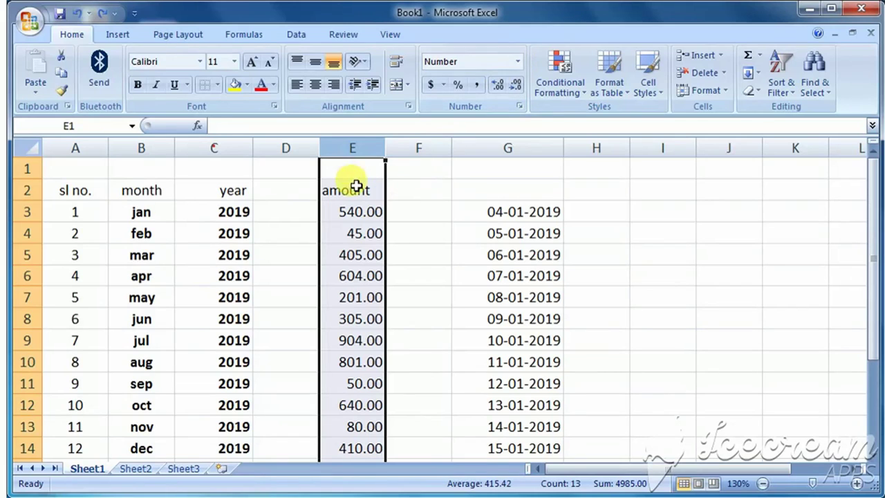
click(517, 61)
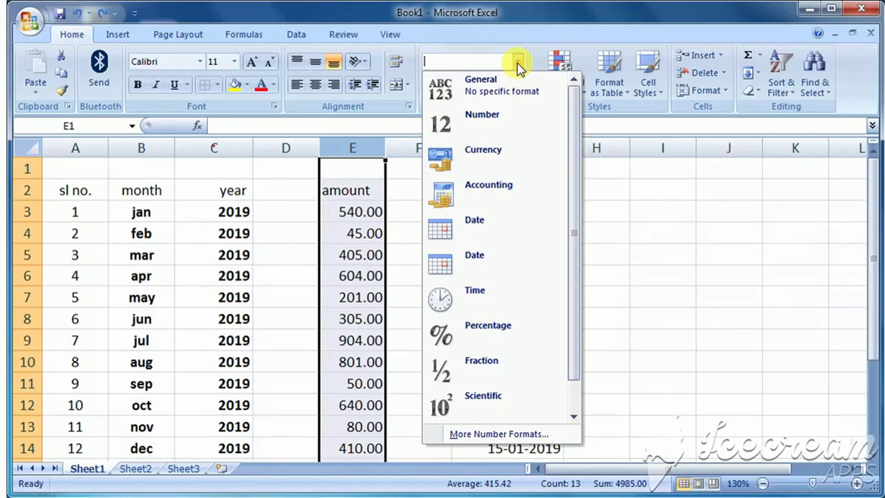
click(495, 155)
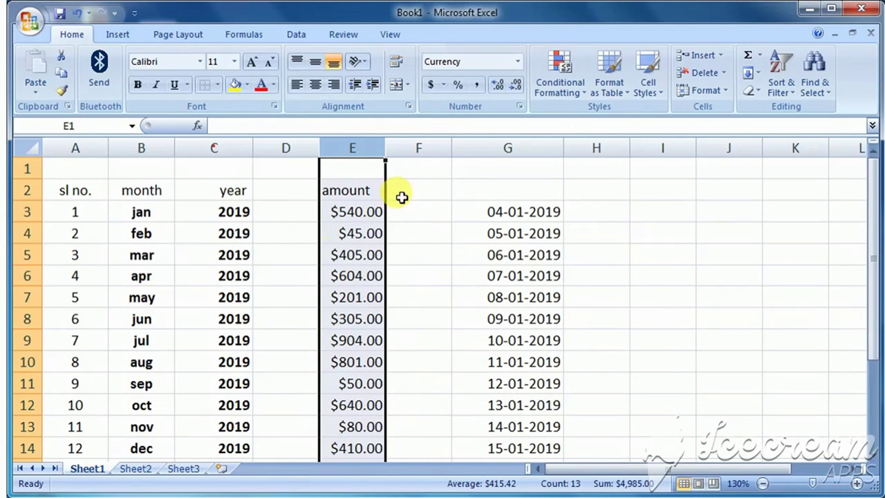
click(443, 84)
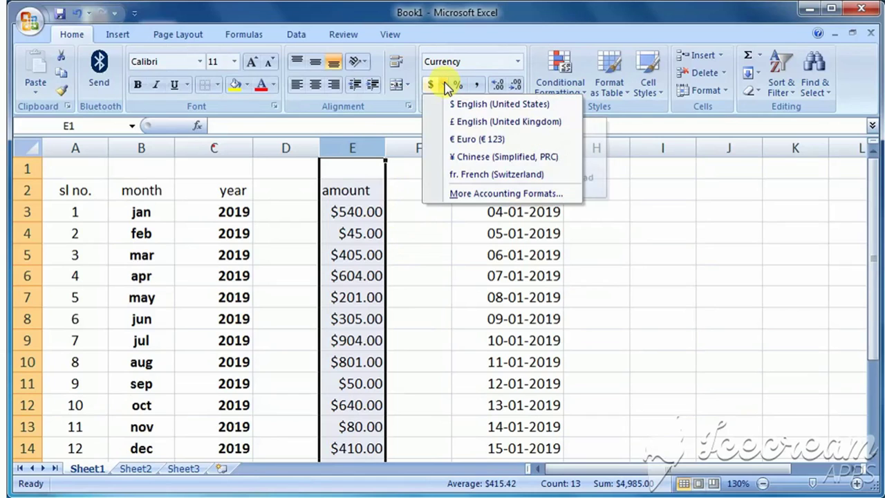
click(463, 142)
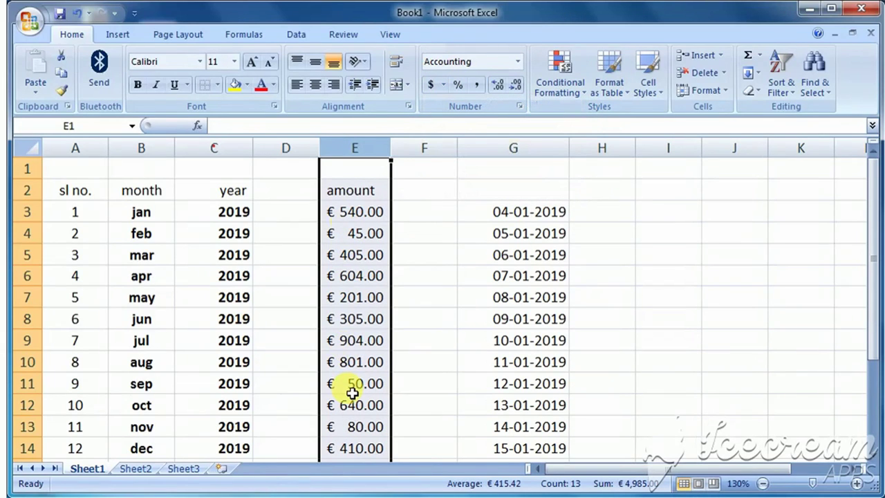